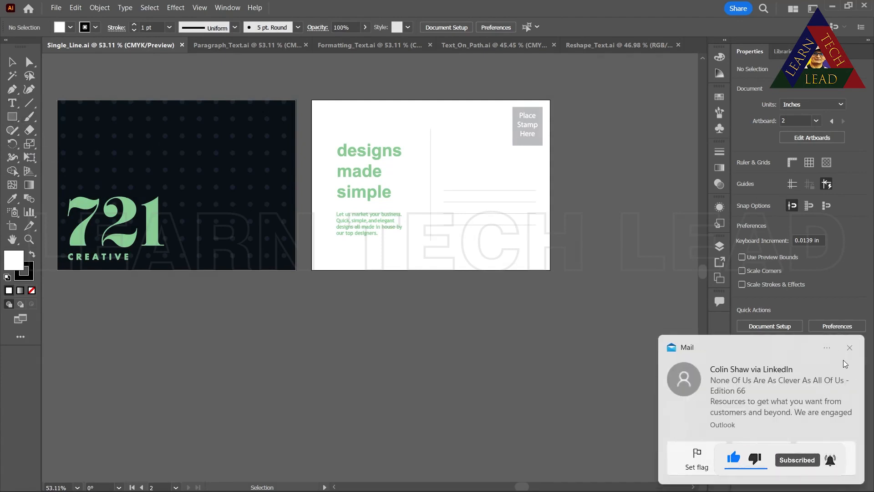
Add a line of placeholder point text below the artboards and scale it up to about 133 pt
left_click(849, 349)
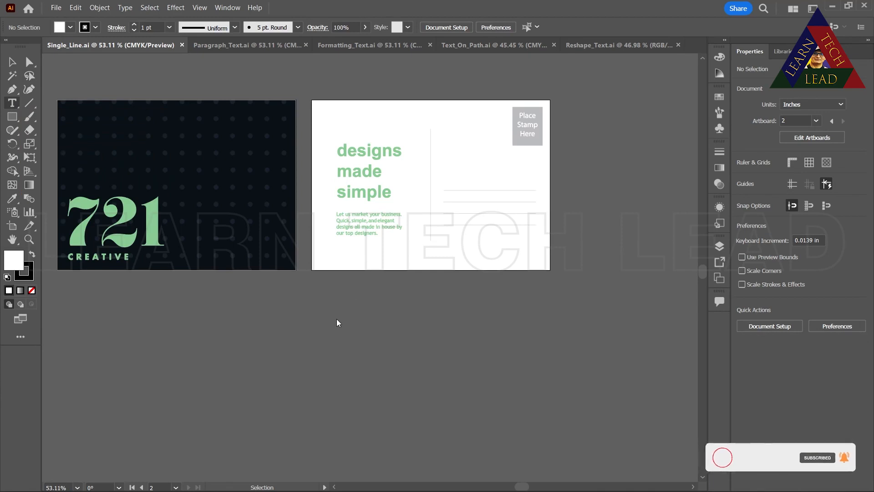
left_click(352, 333)
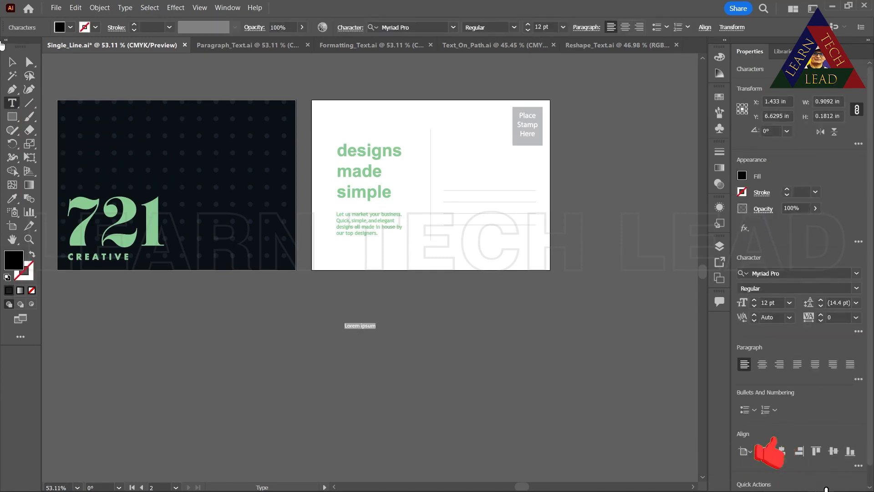
left_click(12, 61)
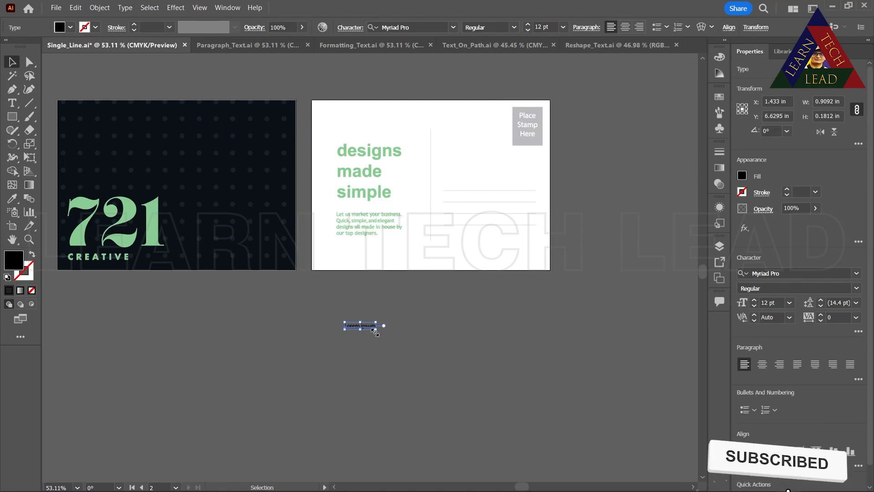
left_click_drag(374, 331, 480, 363)
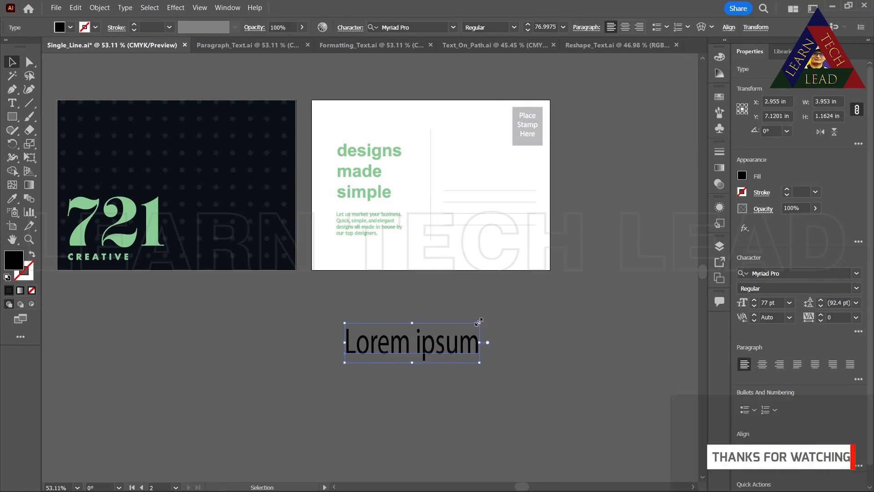
left_click_drag(479, 321, 577, 295)
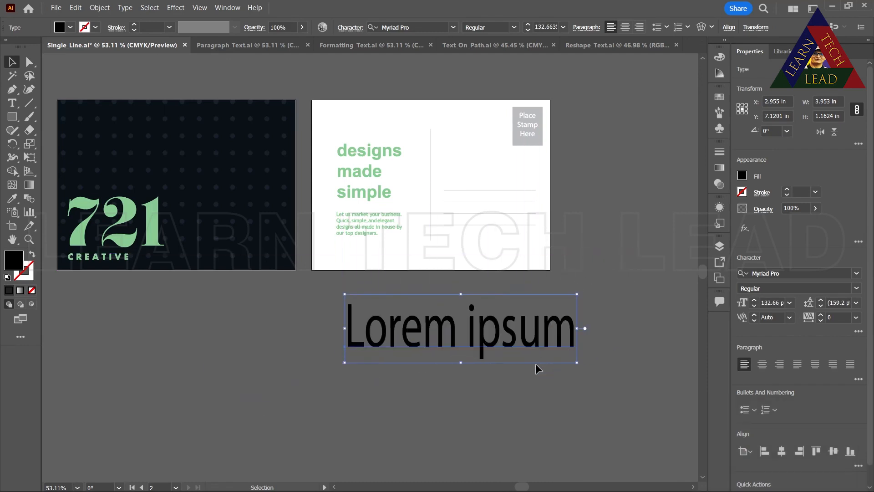
Compress the Lorem ipsum point text to about 5.07 by 1.38 in and delete it
left_click_drag(570, 330, 518, 329)
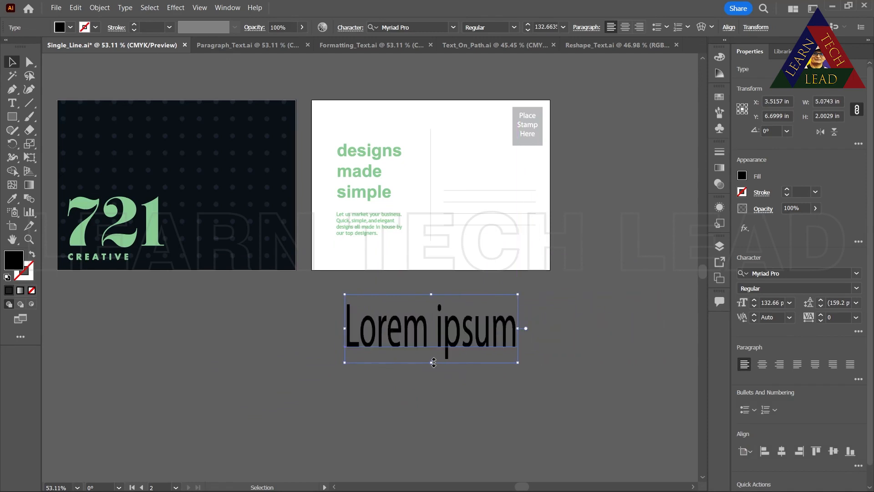
left_click_drag(434, 362, 434, 340)
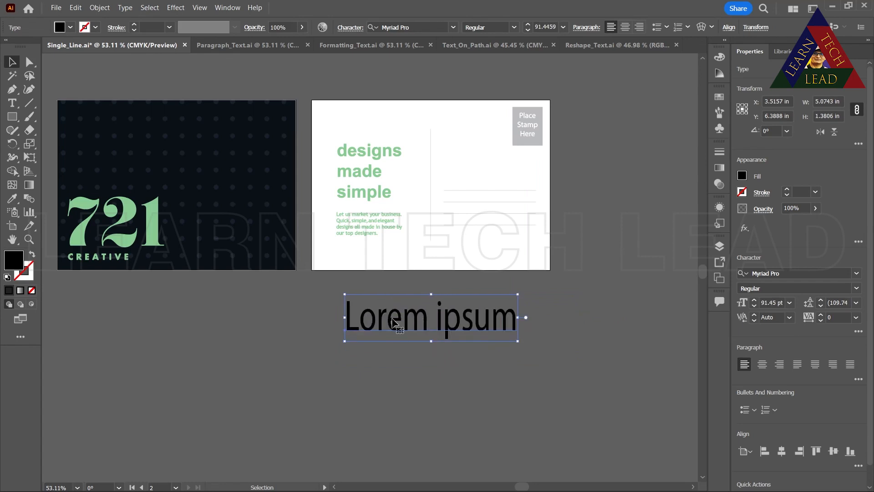
left_click_drag(393, 322, 395, 349)
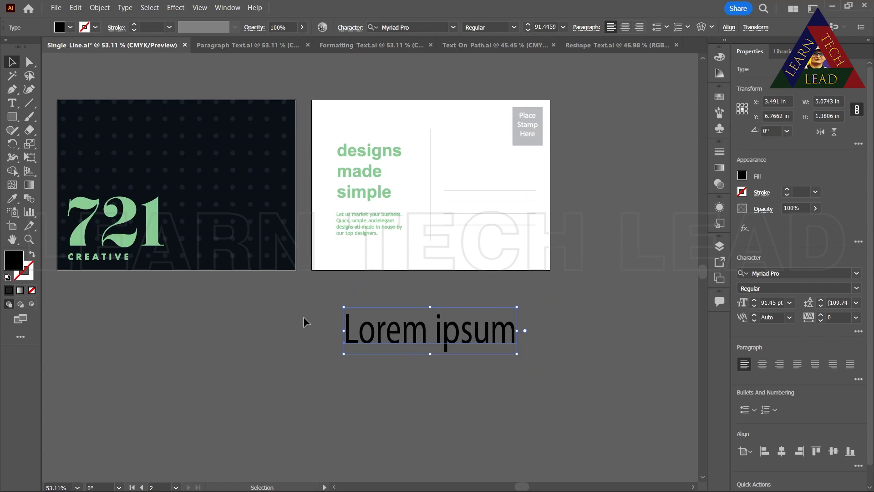
key("Delete")
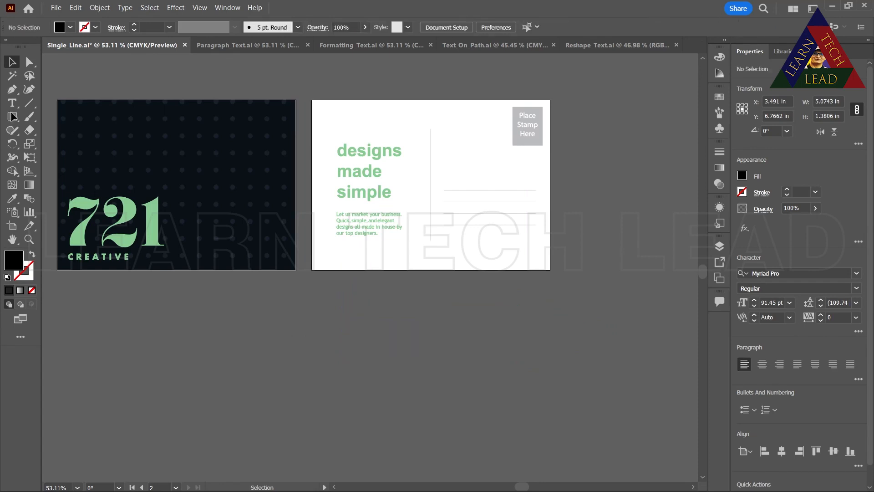
Draw a black rectangle about 3.97 by 2.52 in on the empty canvas below the artboards
left_click(12, 102)
left_click(15, 107)
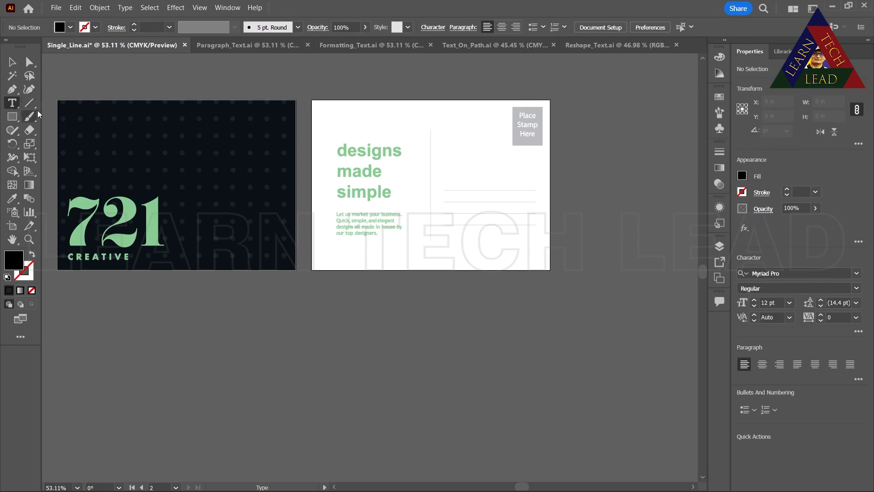
left_click(13, 103)
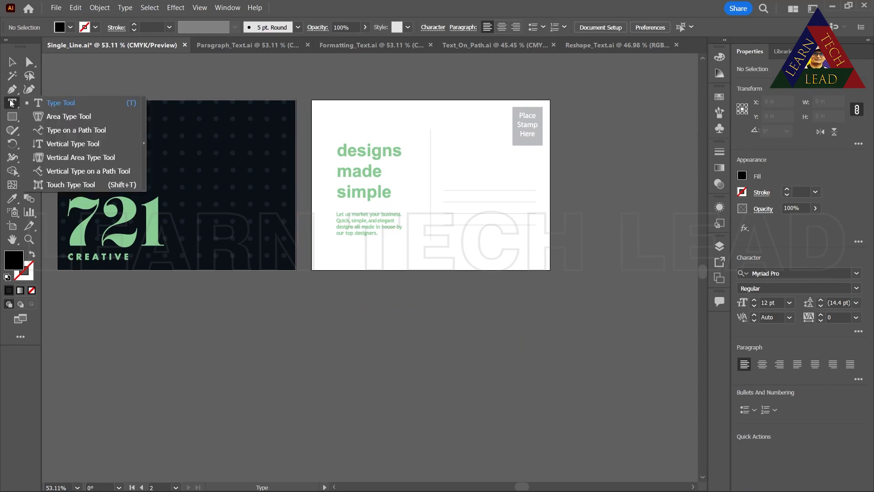
left_click(47, 119)
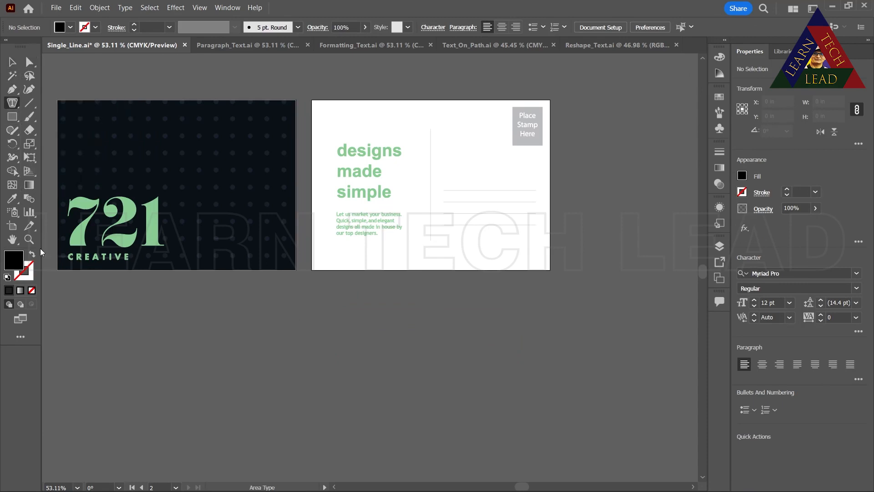
left_click(12, 117)
left_click_drag(252, 310, 387, 395)
left_click_drag(319, 399, 319, 400)
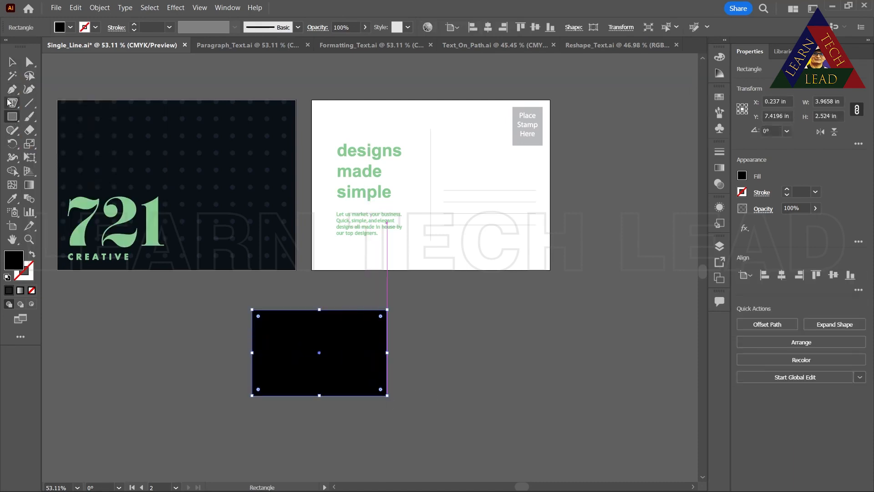
Convert the rectangle into a text area filled with placeholder text using the Area Type Tool
left_click(13, 103)
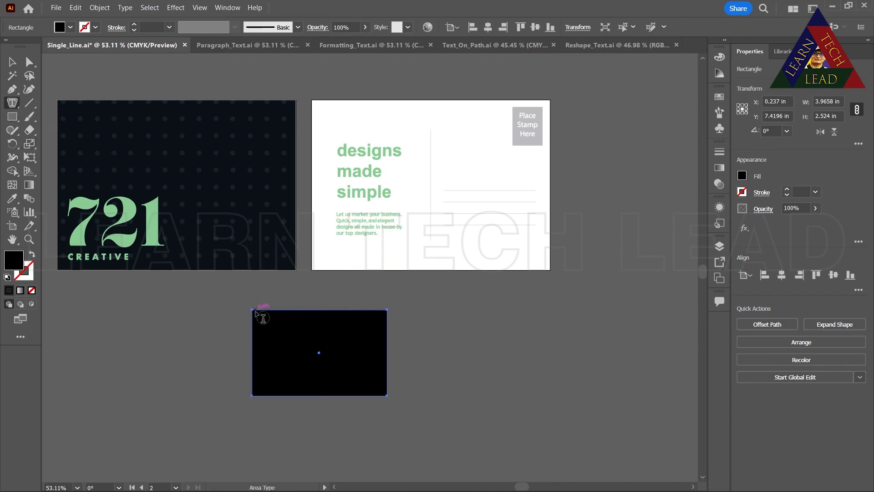
left_click(267, 325)
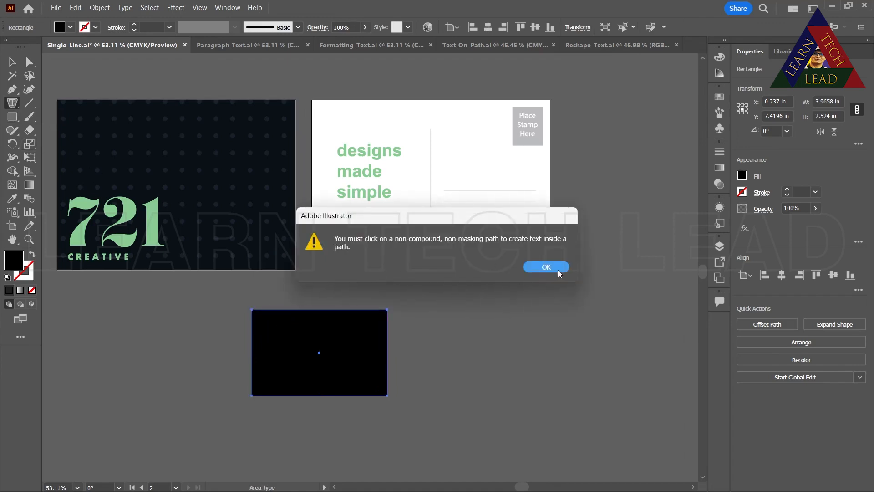
left_click(558, 268)
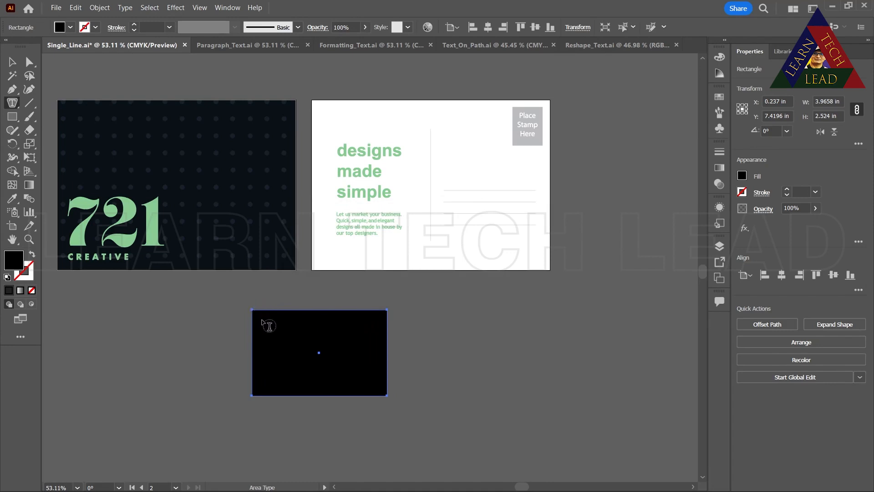
left_click(260, 315)
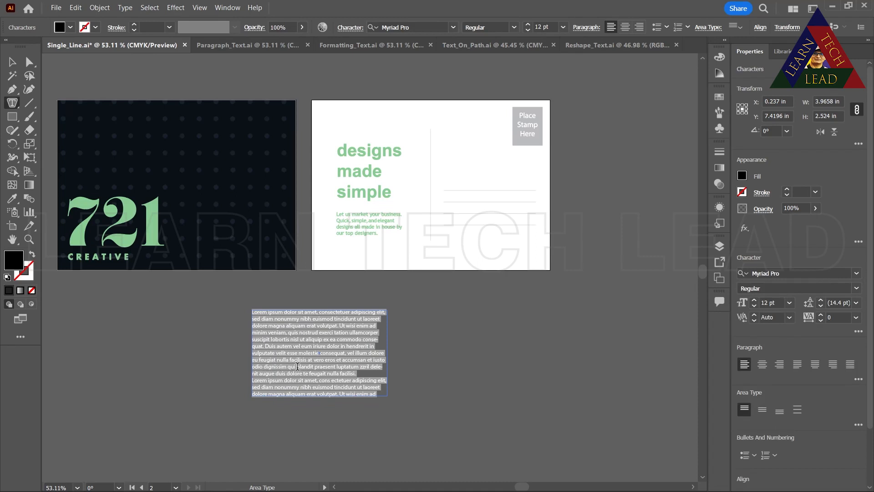
Create a paragraph text box about 4.05 by 2.62 in beside the rectangular text area with the Type Tool
left_click(17, 100)
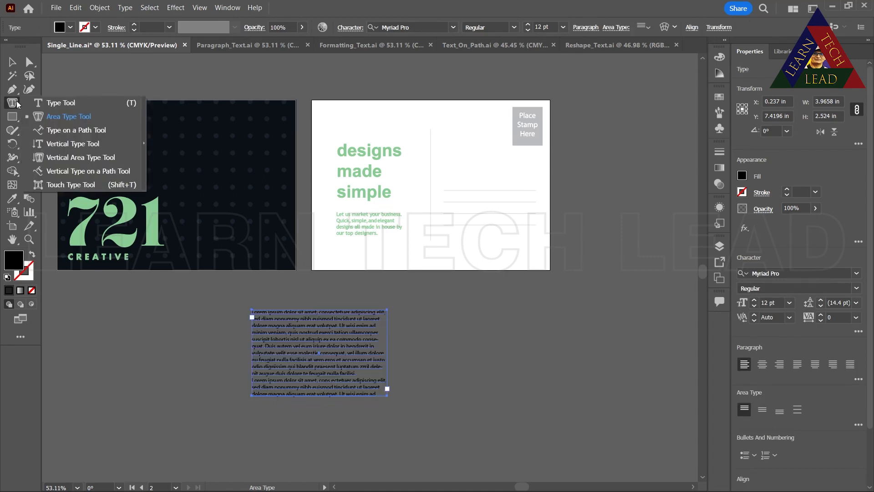
left_click(36, 102)
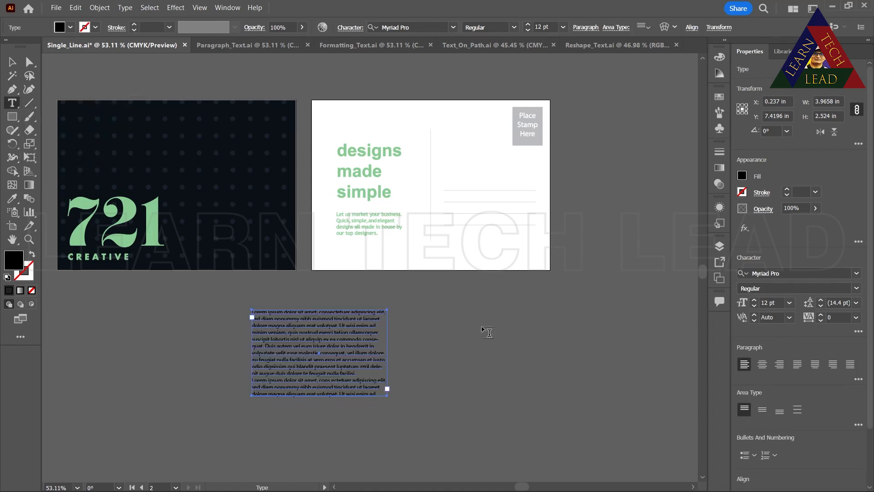
left_click_drag(431, 310, 570, 399)
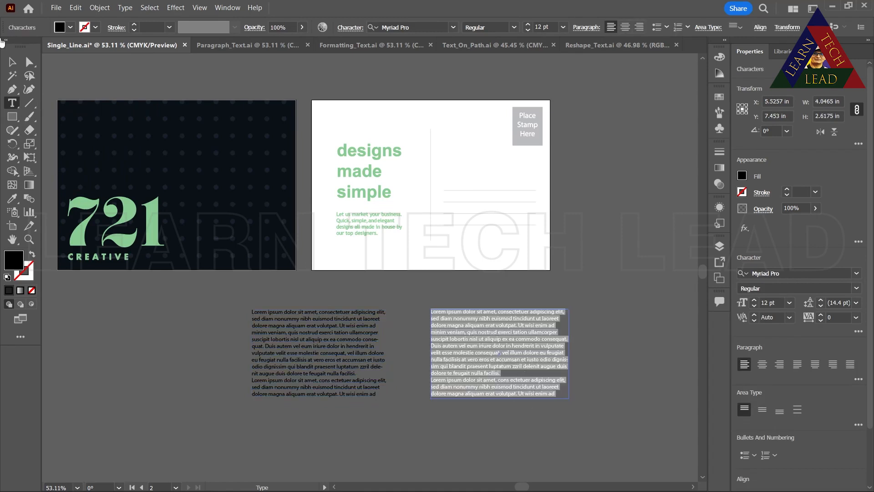
Delete both placeholder text blocks below the artboards
left_click(12, 62)
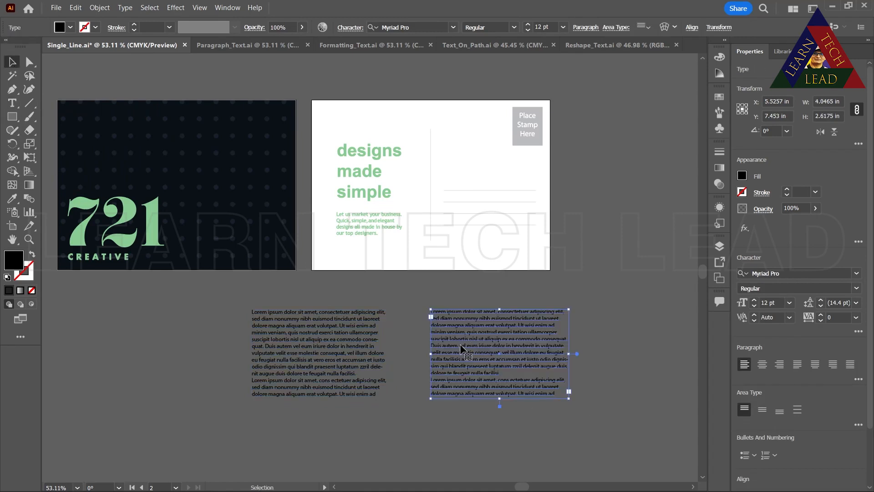
key("Delete")
left_click(311, 340)
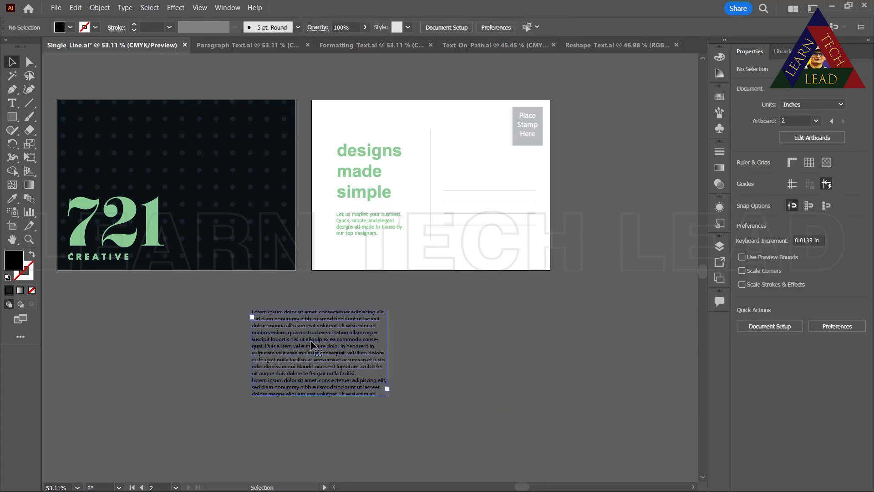
key("Delete")
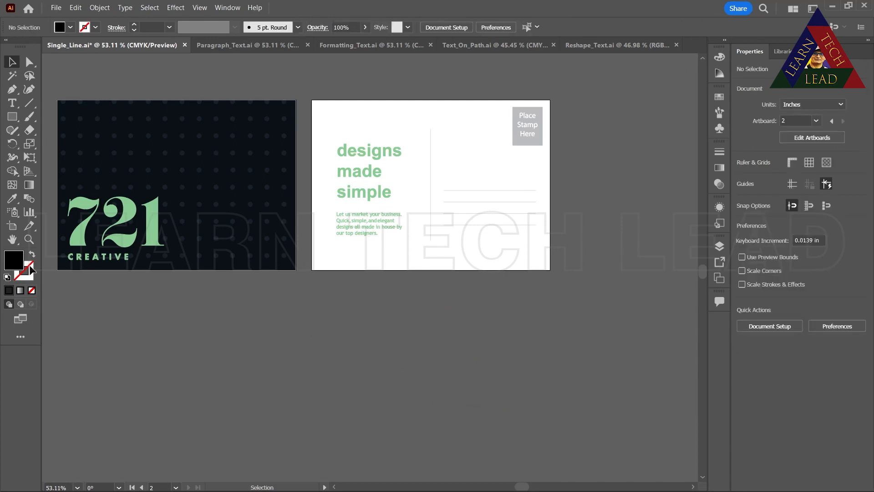
Draw a black ellipse about 4.13 by 4.34 in below the artboards
left_click(13, 119)
right_click(14, 120)
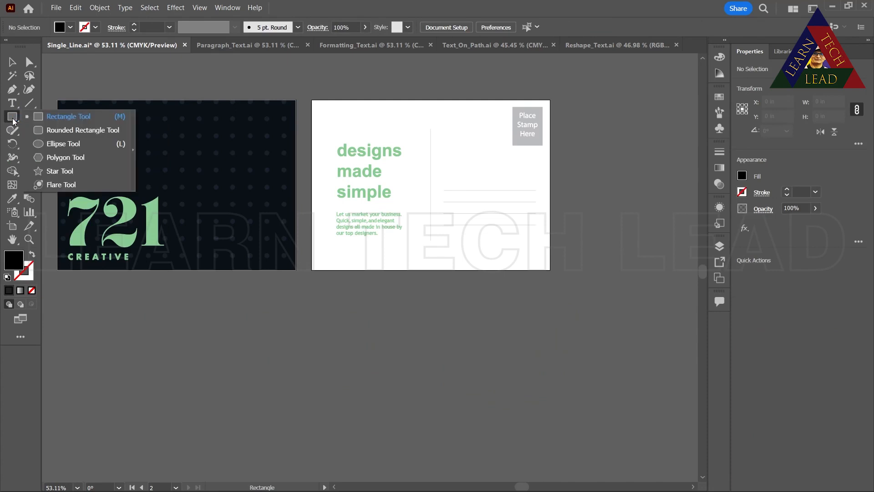
left_click(50, 145)
left_click_drag(377, 317, 518, 464)
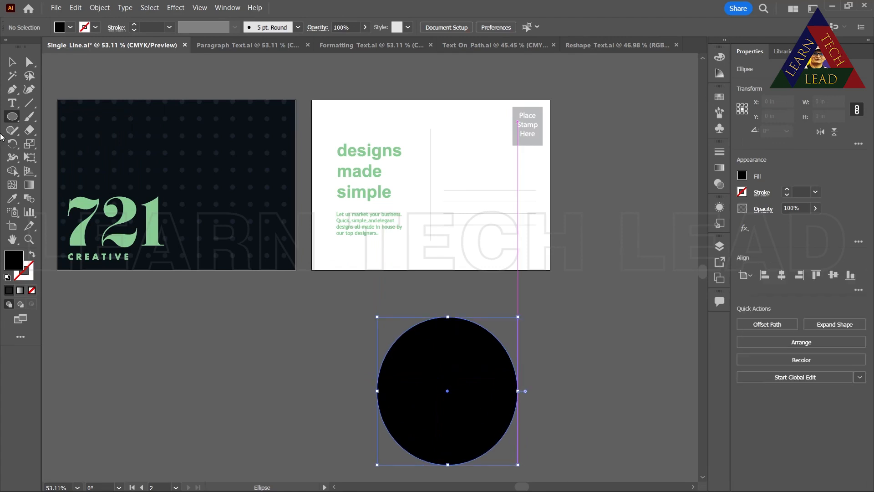
Fill the ellipse with placeholder text using the Area Type Tool
right_click(12, 102)
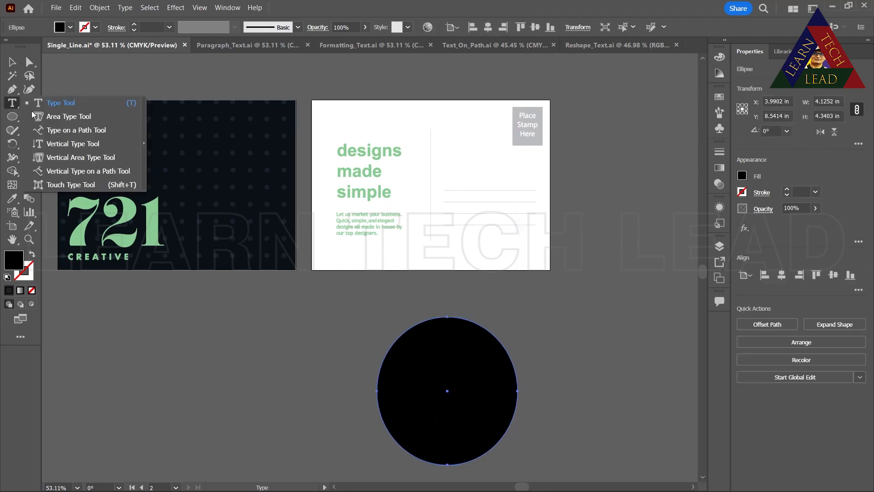
left_click(41, 118)
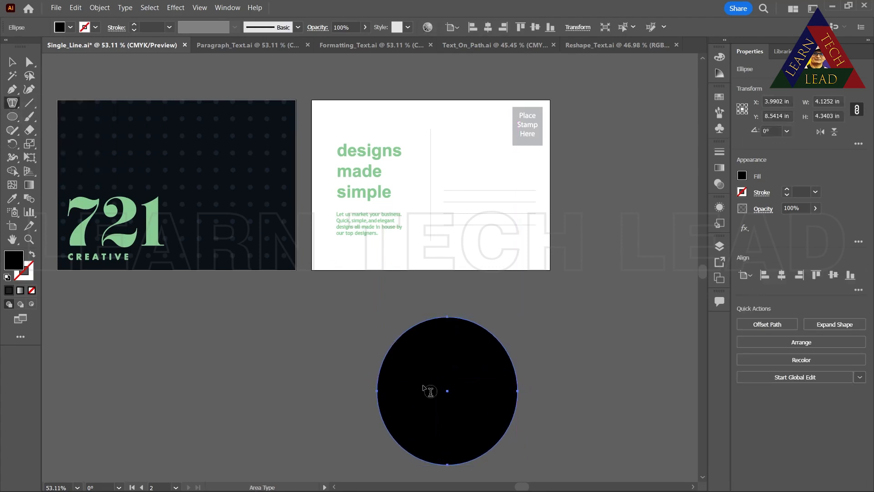
left_click(416, 366)
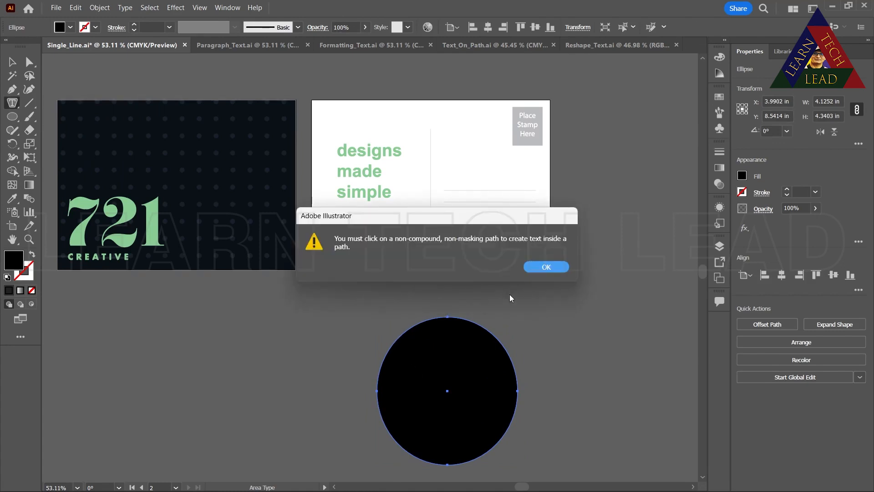
left_click(537, 266)
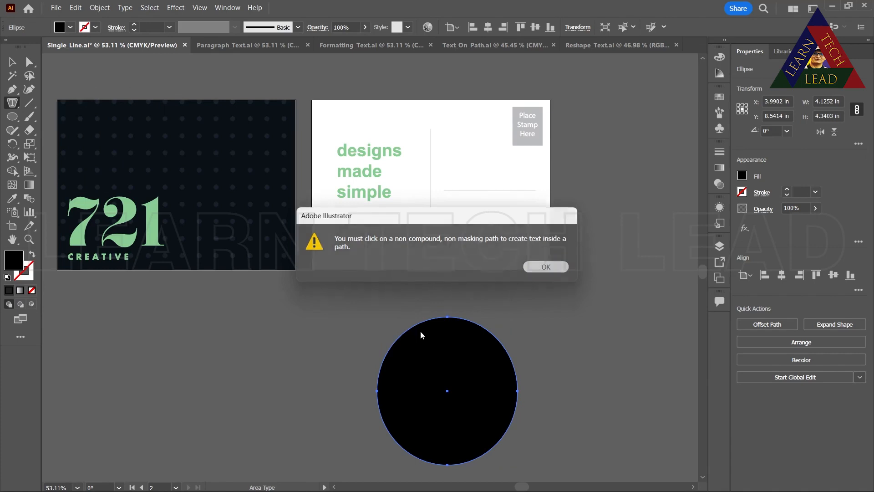
left_click(400, 353)
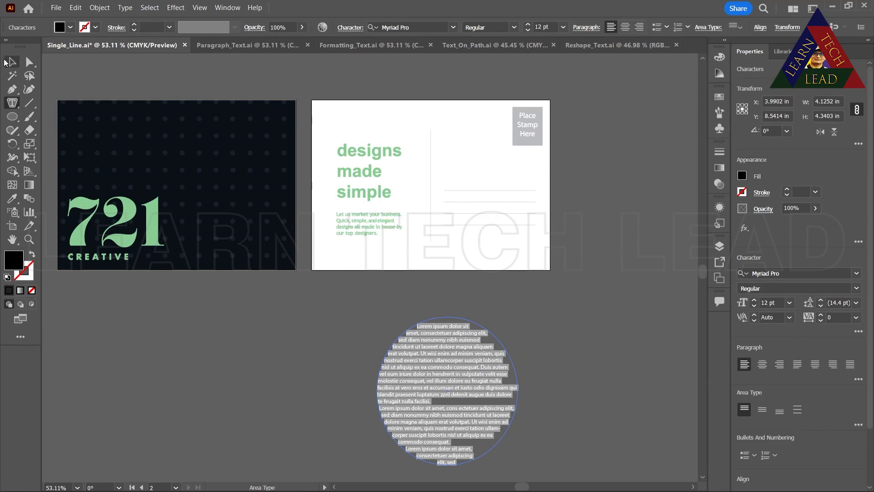
Move the elliptical text area to below the gap between the two artboards and delete it
left_click(11, 61)
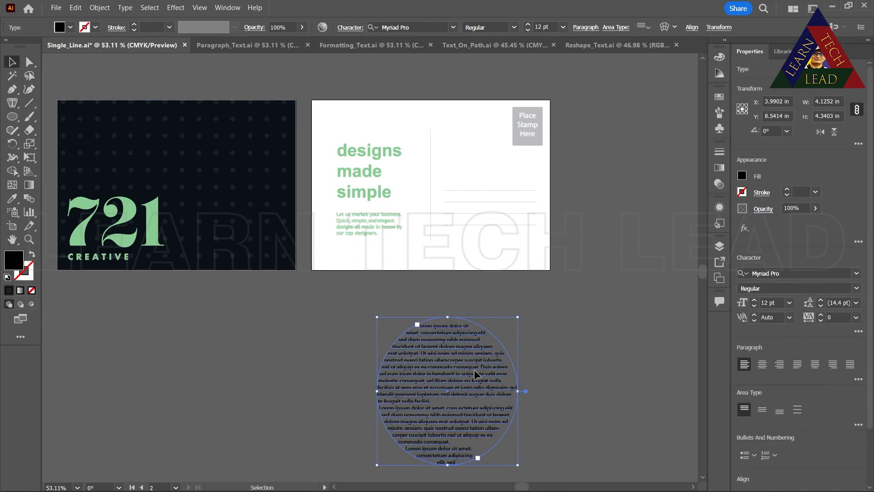
left_click_drag(435, 374, 281, 343)
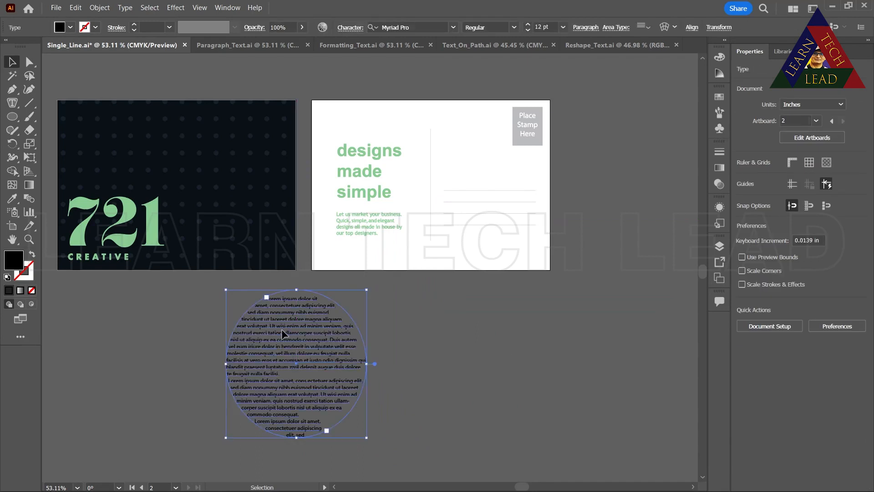
key("Delete")
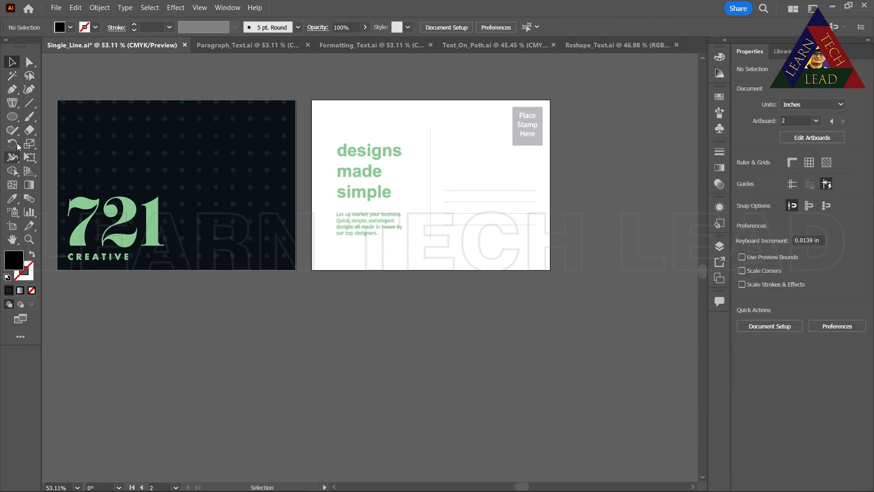
Place a line of vertical placeholder text below the artboards using the Vertical Type Tool
left_click(14, 108)
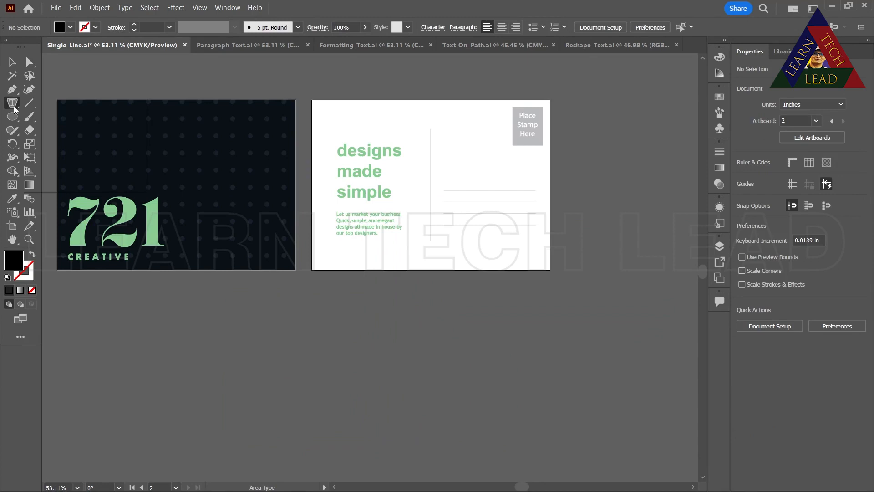
right_click(14, 109)
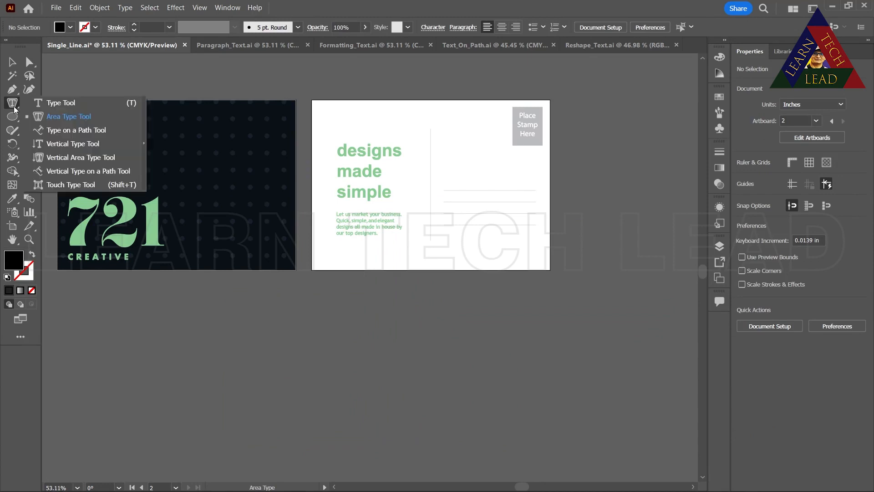
left_click(59, 145)
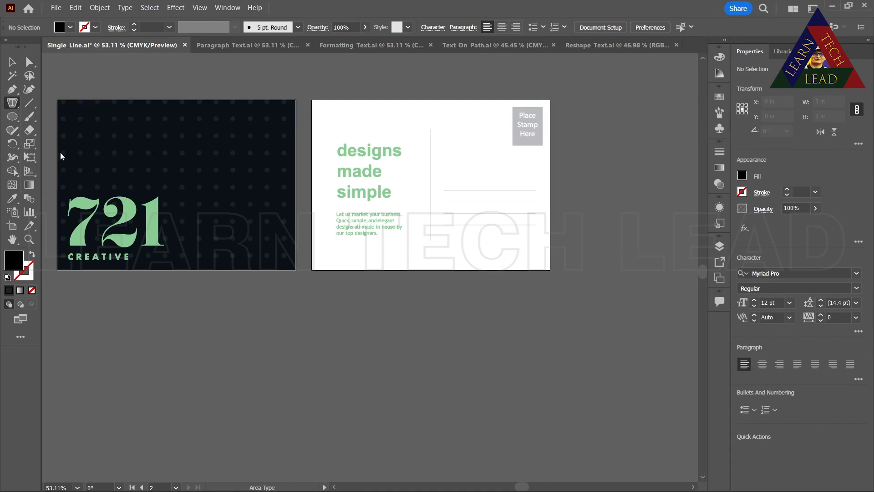
left_click(292, 343)
key("Escape")
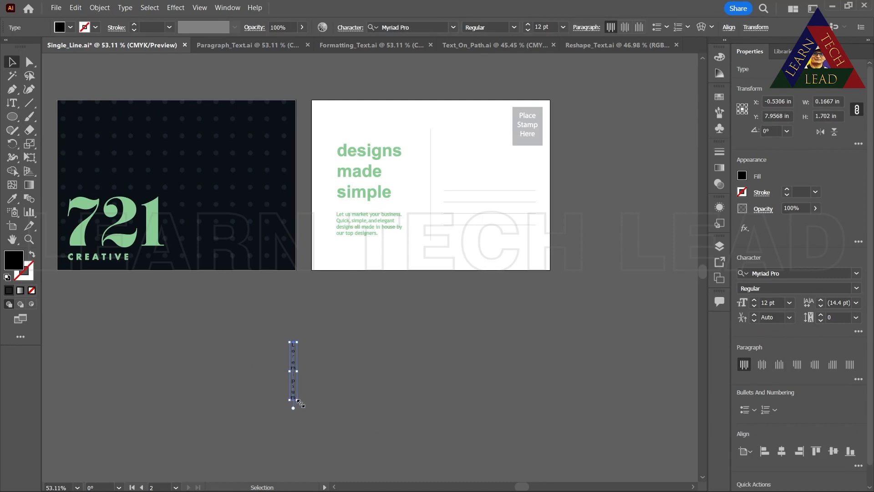
Scale the vertical placeholder text up to about 0.57 by 3.38 in and delete it
left_click_drag(298, 401, 310, 457)
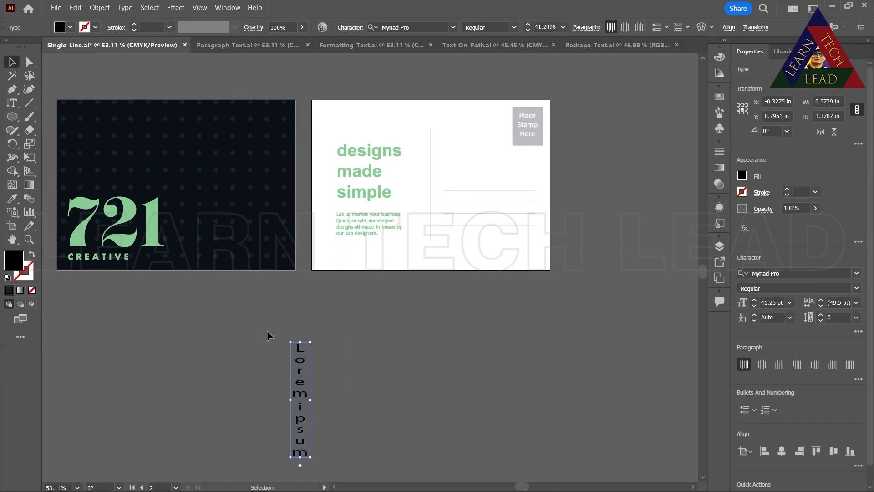
key("Delete")
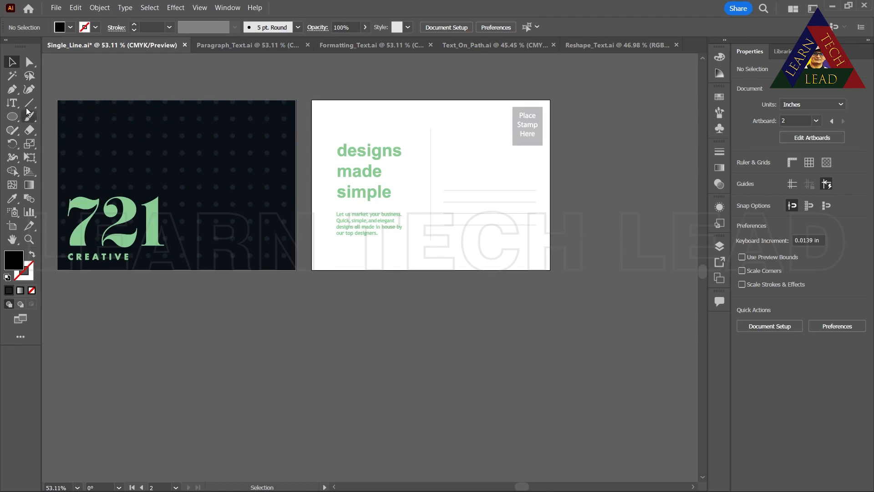
Place horizontal placeholder point text above the "designs made simple" heading on the white postcard artboard
left_click(17, 100)
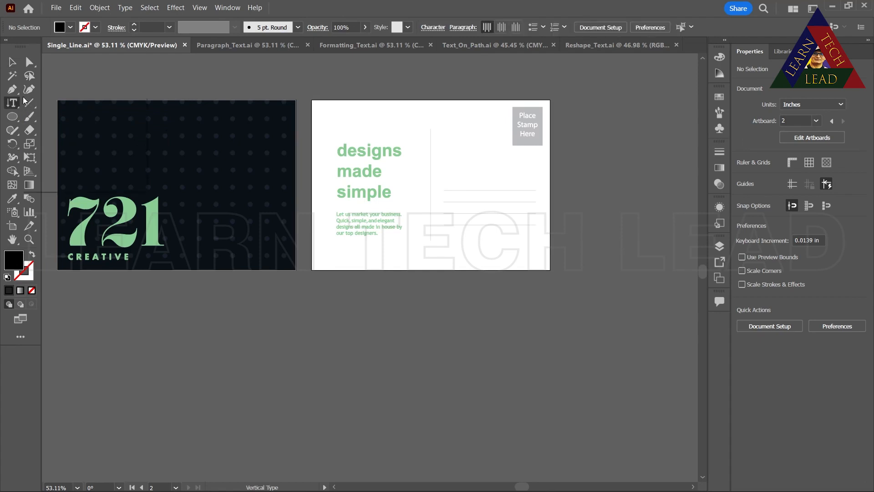
left_click_drag(24, 101, 46, 103)
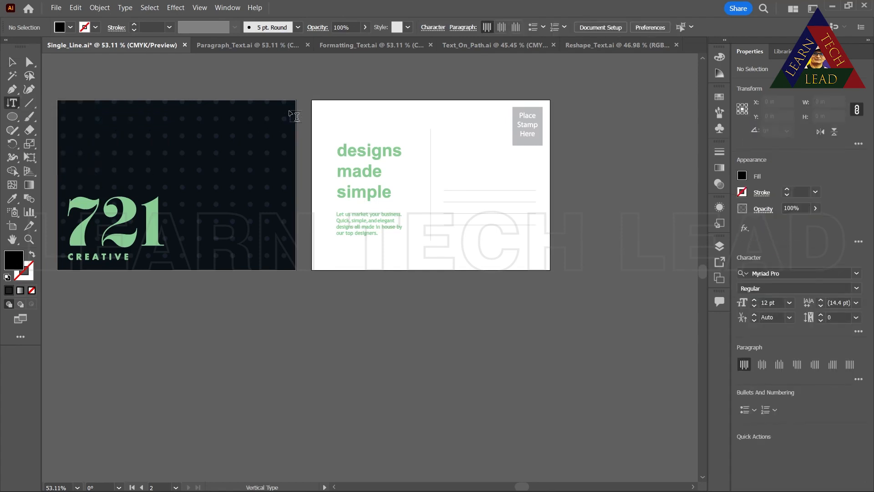
left_click(336, 115)
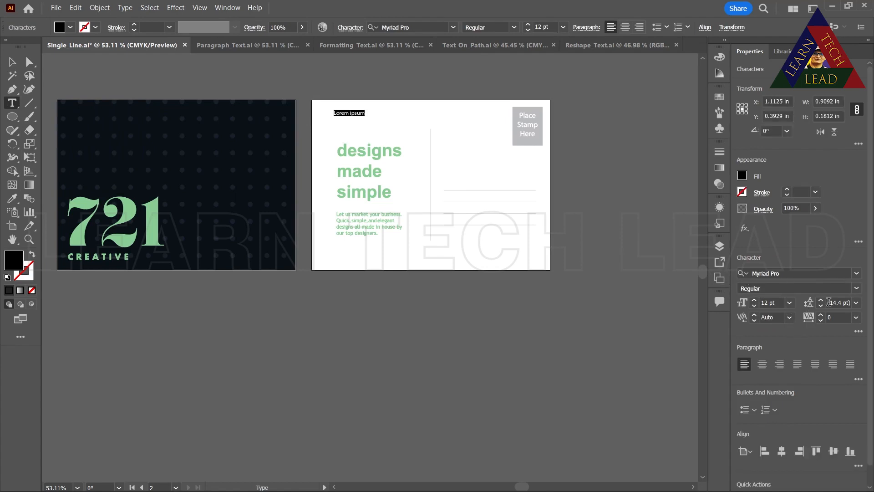
Format the placeholder text above the heading in Acumin Variable Concept, ExtraCondensed Bold, at 24 pt
left_click(859, 274)
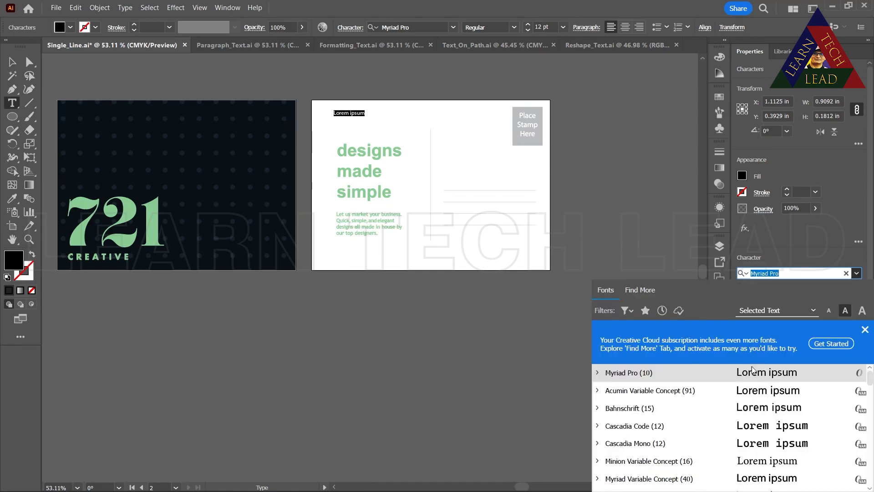
left_click(758, 391)
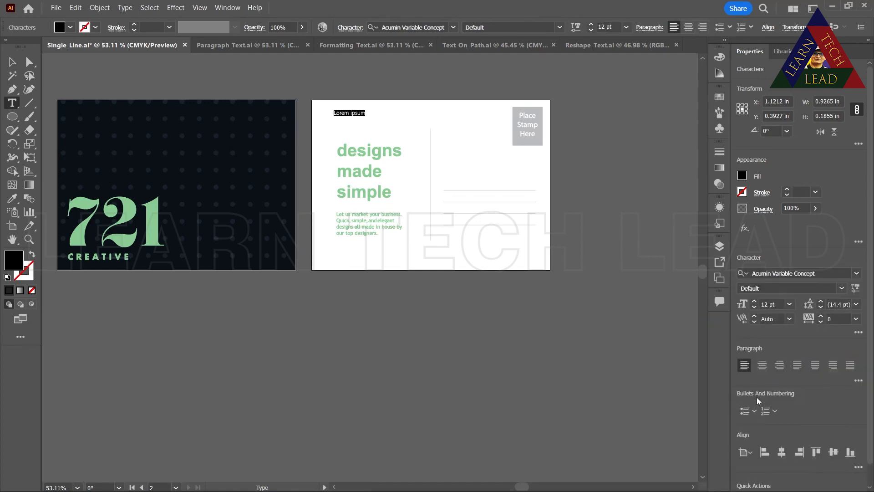
left_click(791, 304)
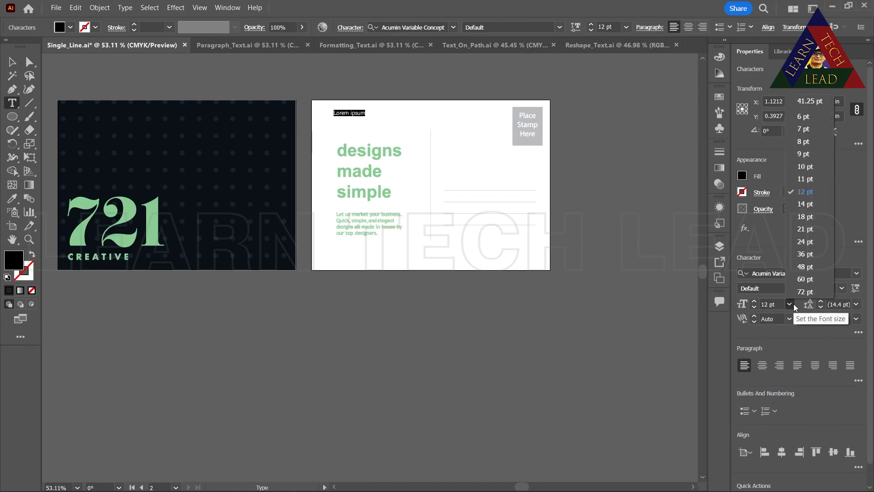
left_click(804, 241)
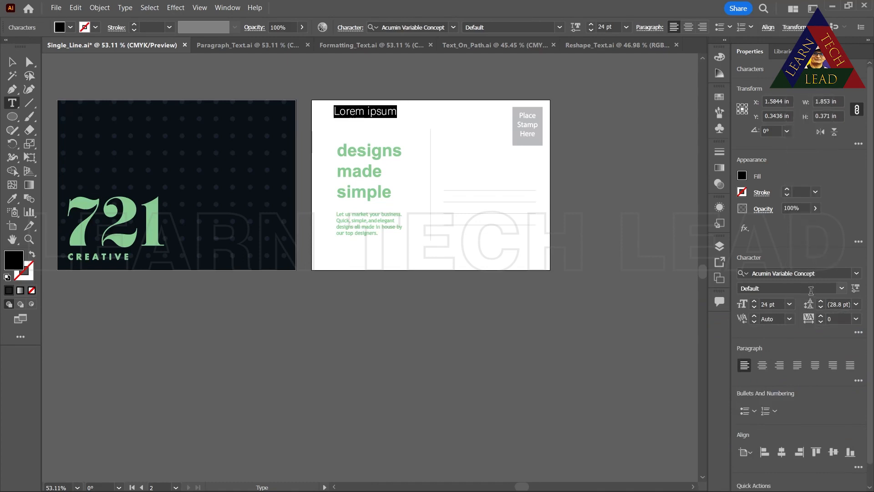
left_click(845, 288)
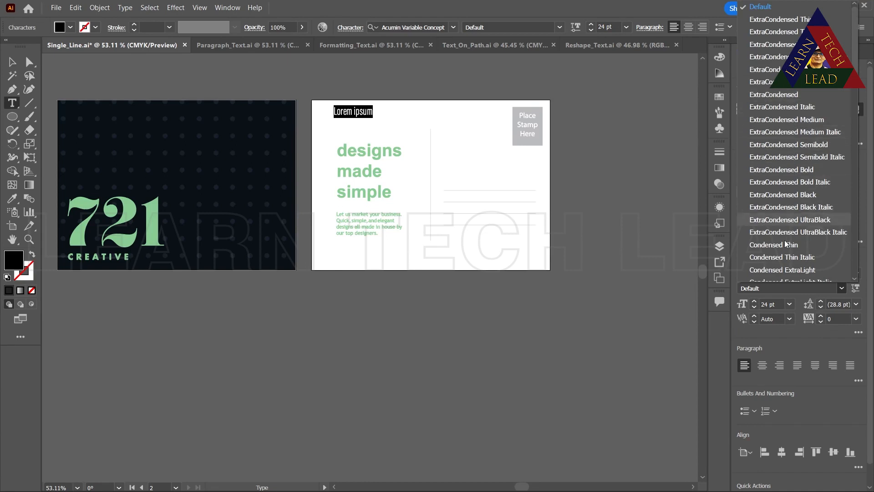
left_click(770, 171)
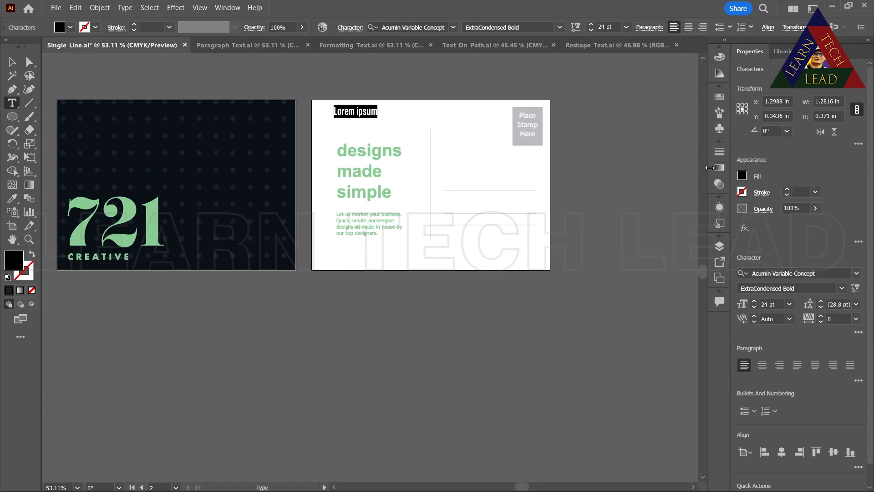
Color the placeholder text above the heading with a brown swatch and deselect it
left_click(721, 96)
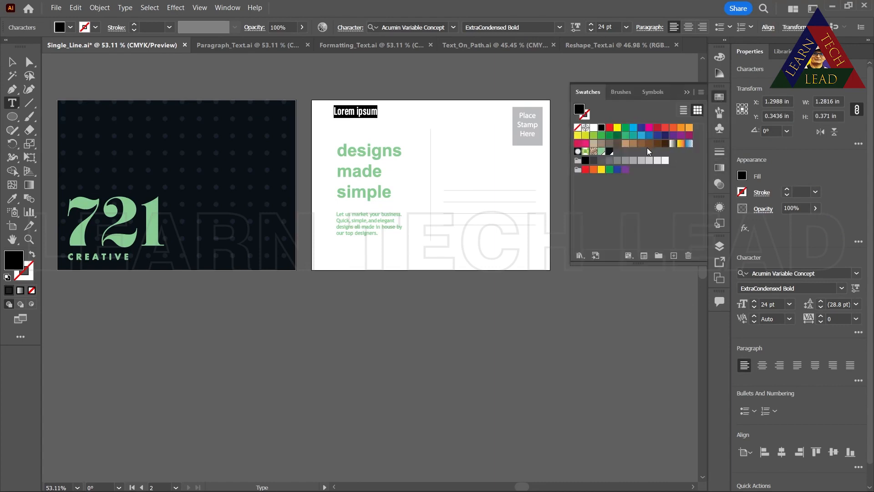
left_click(648, 146)
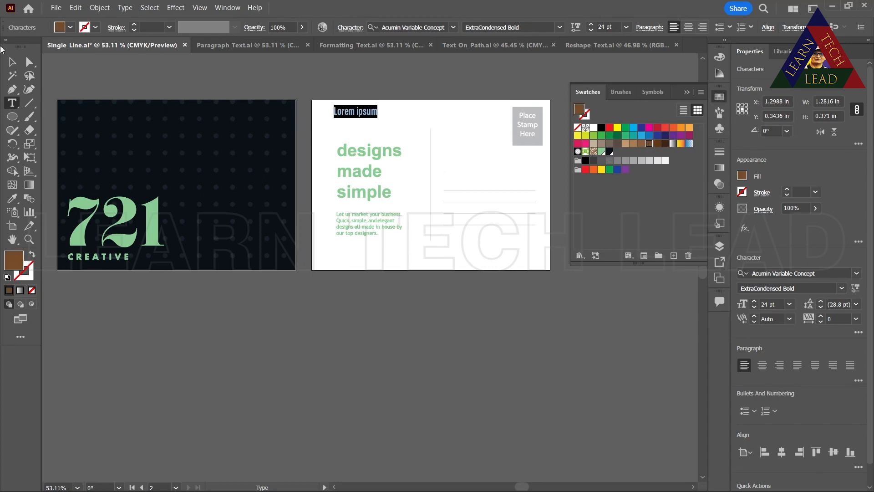
left_click(13, 61)
left_click(451, 145)
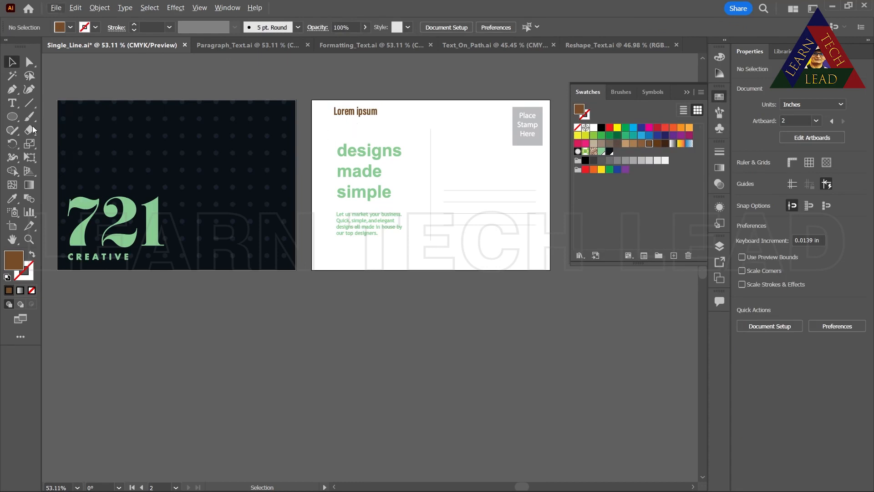
left_click(31, 240)
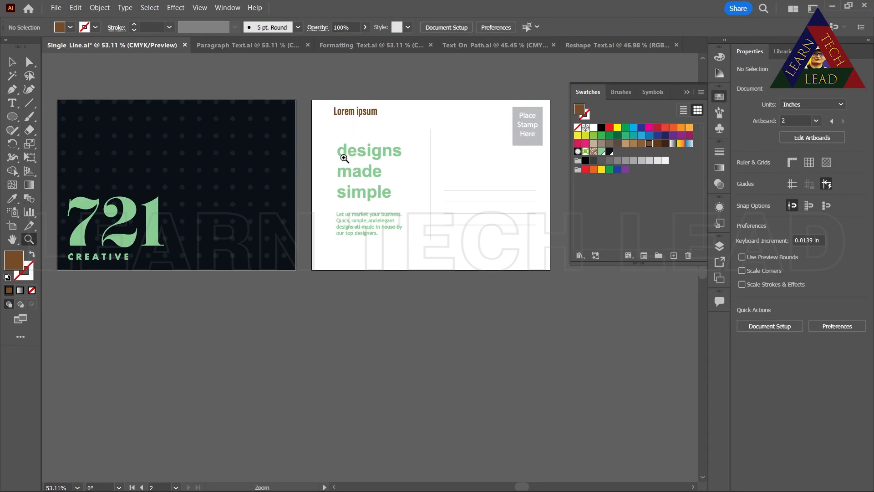
left_click(349, 158)
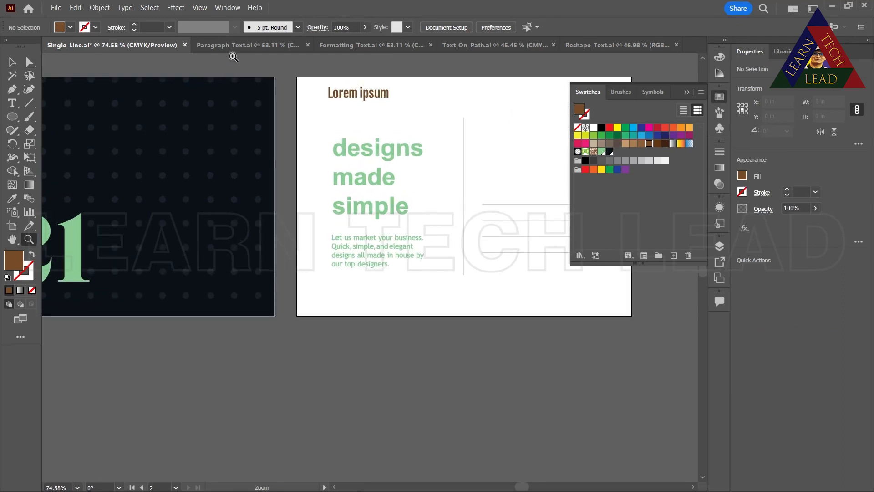
In Paragraph_Text.ai, create a placeholder paragraph text frame about 3.1 by 0.83 in above the postcard heading
left_click(234, 47)
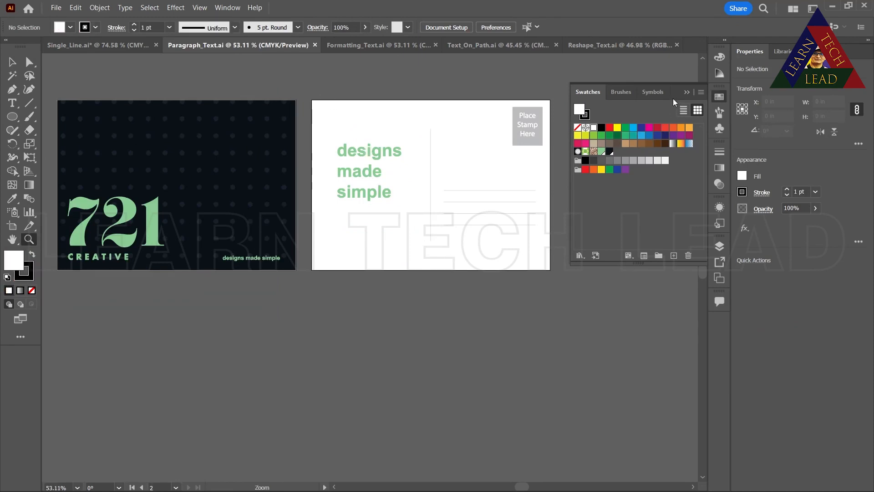
left_click(685, 93)
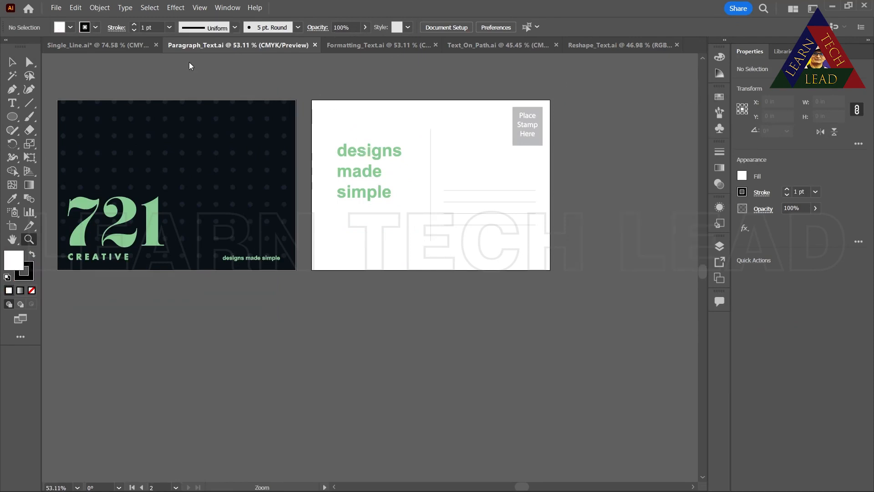
left_click(17, 106)
left_click(326, 116)
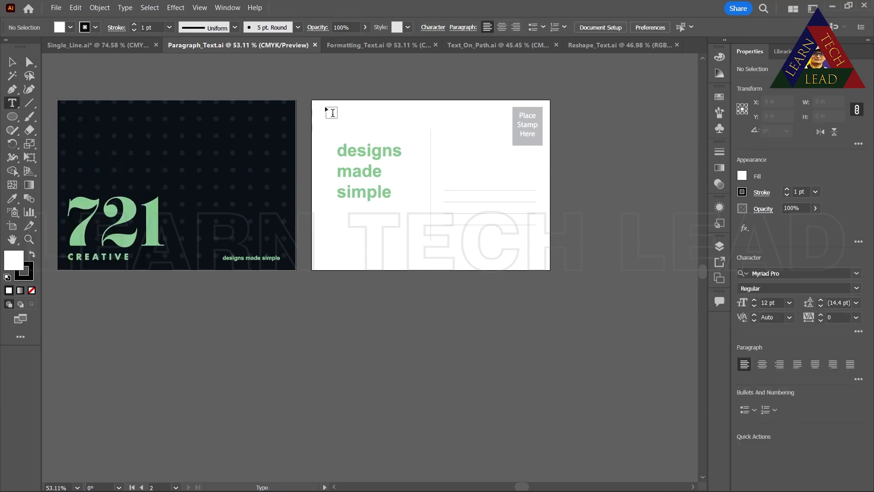
left_click_drag(326, 109, 431, 136)
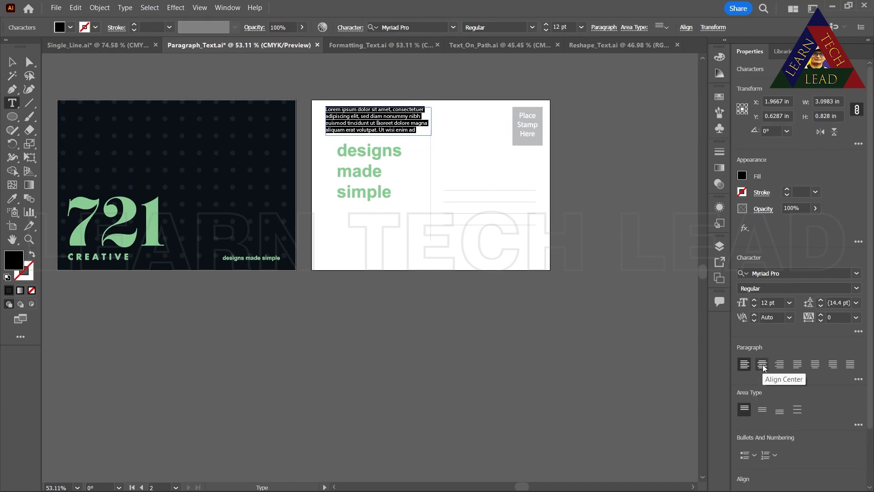
Try center, right and the last-line justify alignments on the placeholder paragraph, ending with all lines justified
left_click(763, 365)
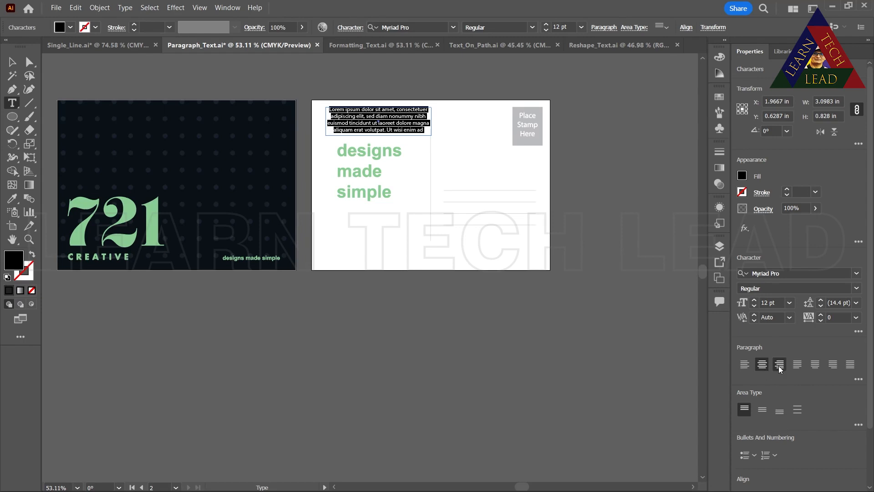
left_click(780, 364)
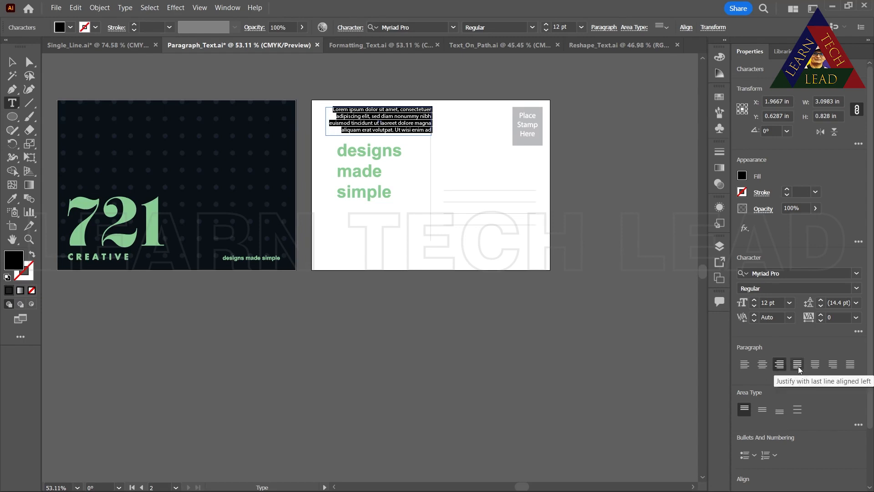
left_click(798, 364)
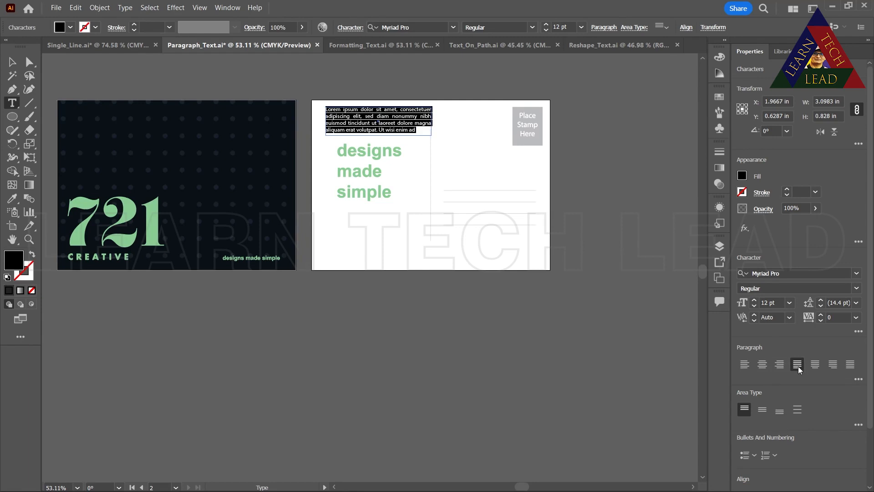
left_click(815, 365)
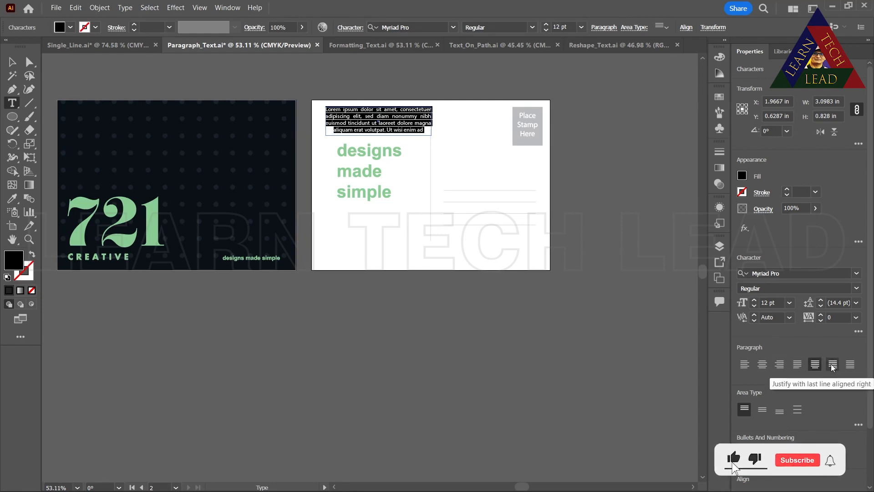
left_click(832, 367)
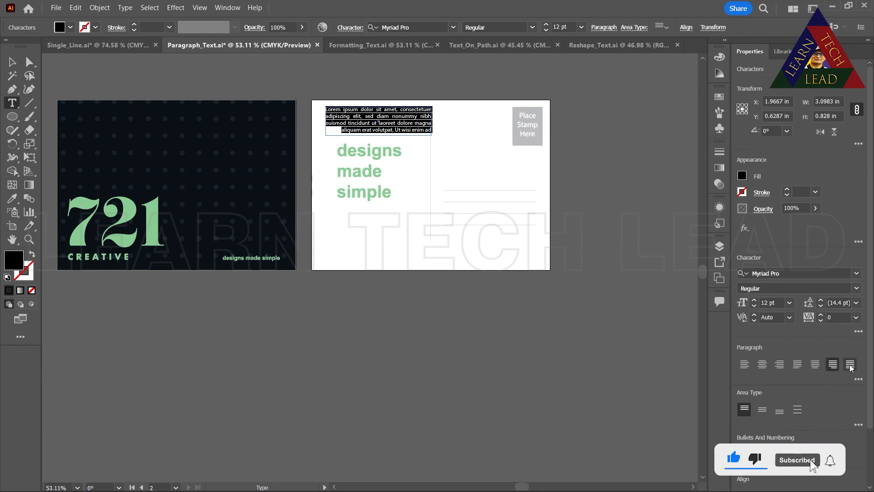
left_click(850, 365)
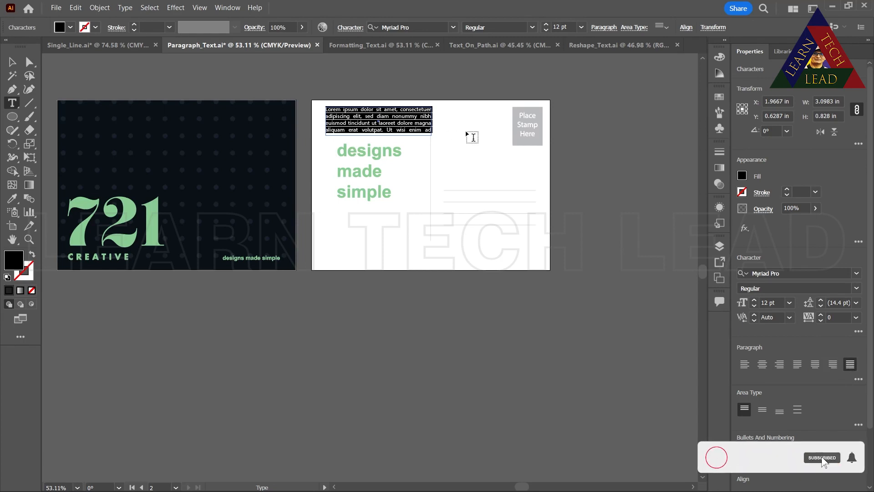
Center the placeholder paragraph vertically in its frame and enlarge the frame to about 3.79 by 2.32 in
left_click(766, 414)
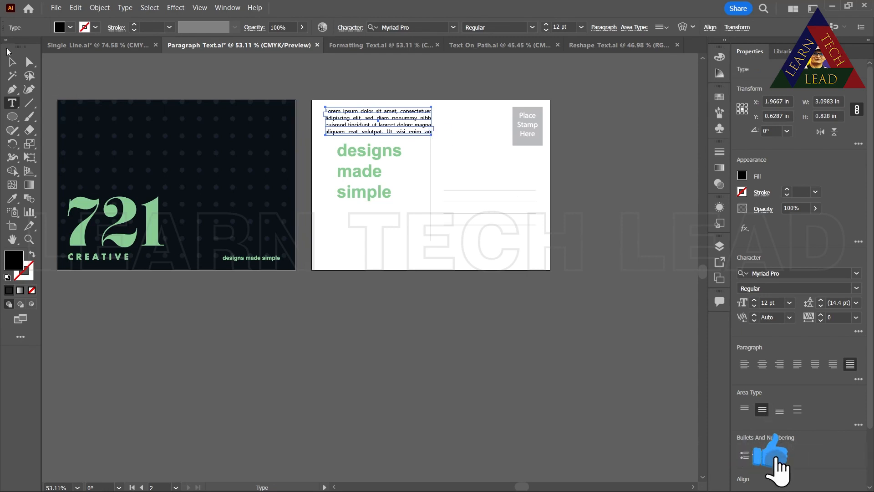
left_click(13, 62)
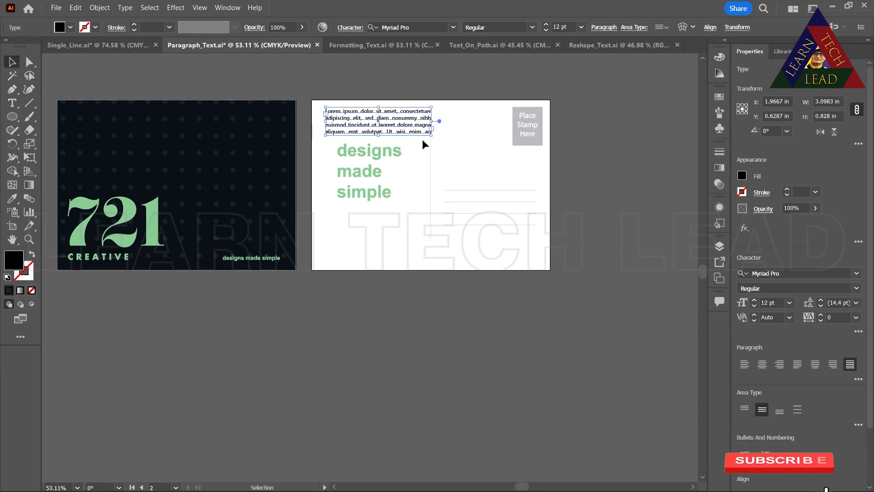
left_click_drag(430, 135, 455, 184)
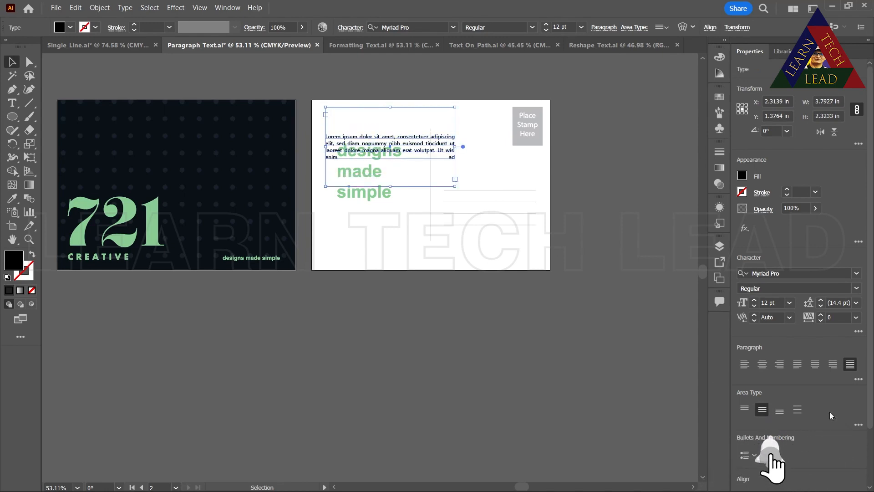
Try bottom vertical alignment for the text in the enlarged frame and finish with top alignment
left_click(780, 410)
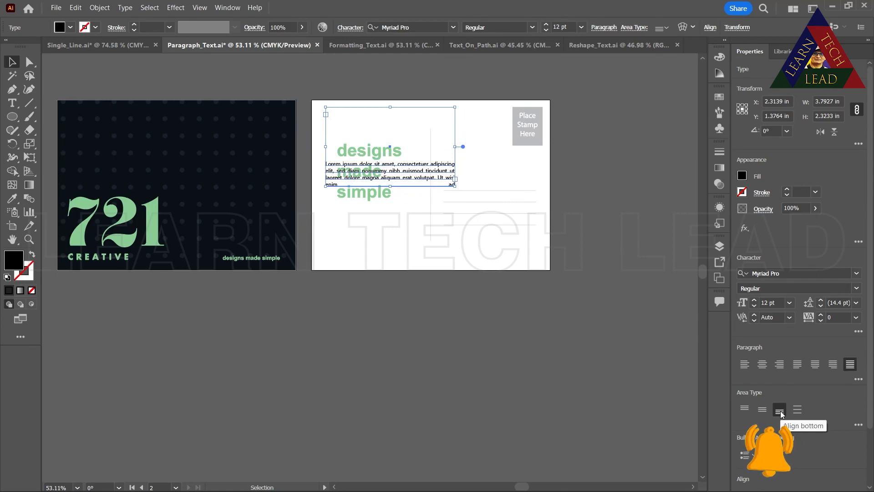
left_click(745, 409)
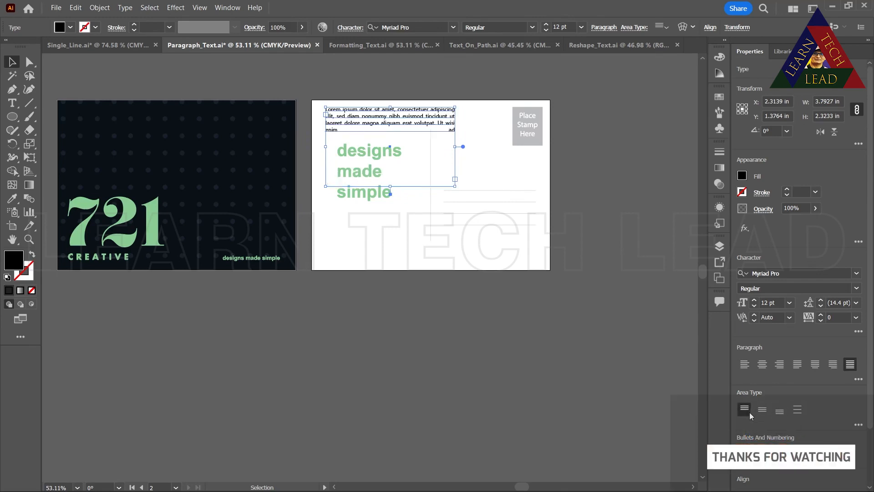
Try center and justified vertical alignment on the placeholder paragraph, and delete its text frame from the postcard
left_click(762, 410)
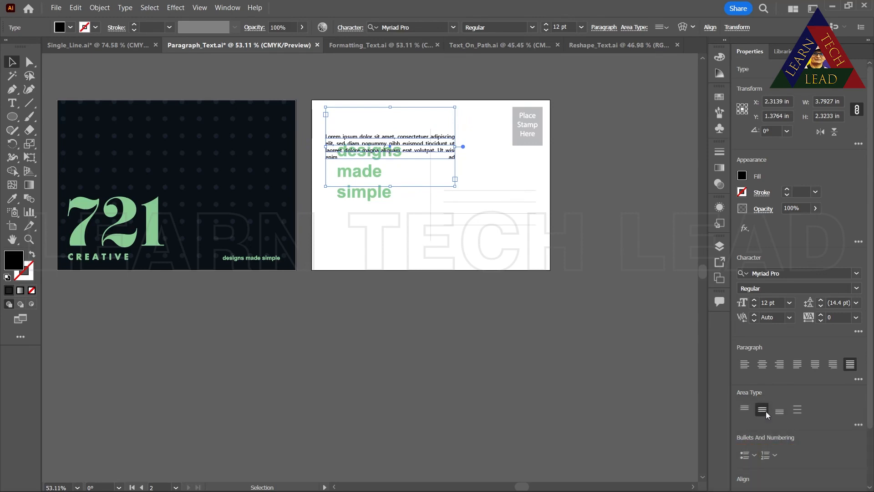
left_click(798, 410)
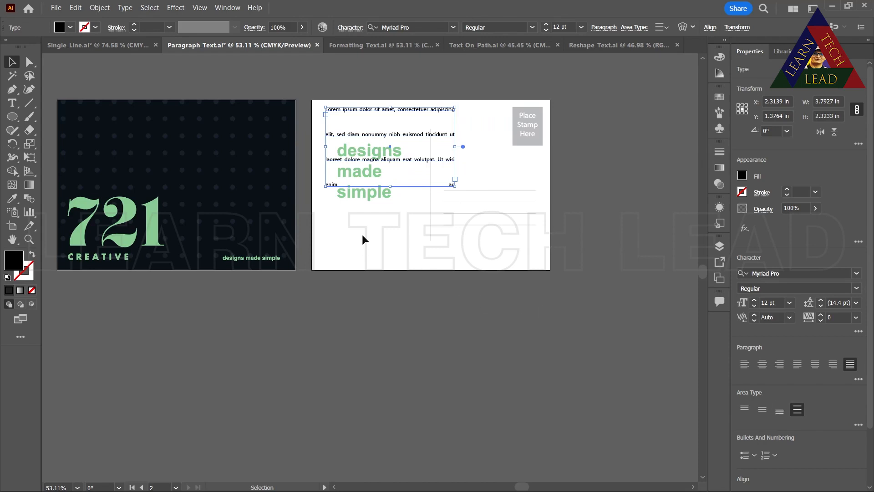
key("Delete")
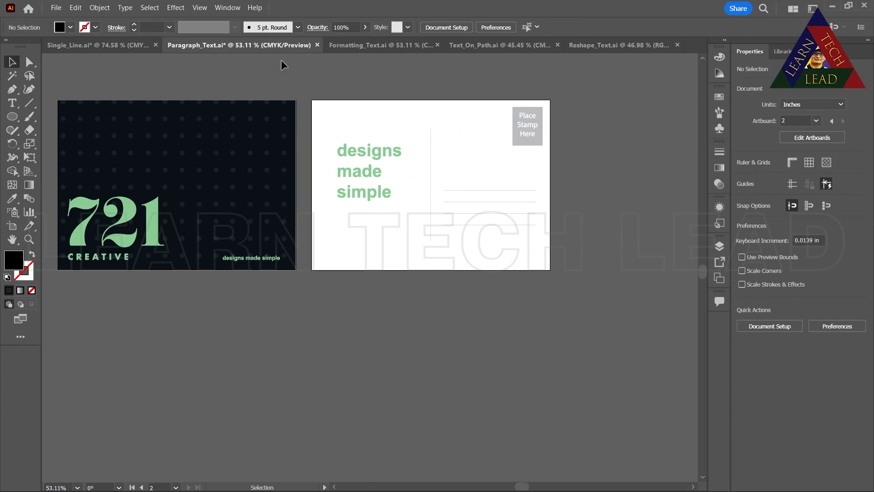
Close Paragraph_Text.ai without saving and Formatting_Text.ai, and bring up Text_On_Path.ai
left_click(318, 44)
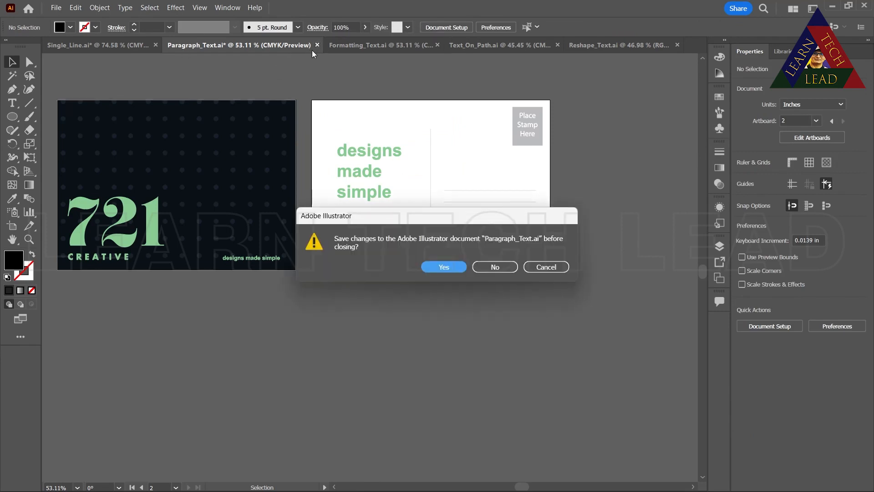
left_click(510, 267)
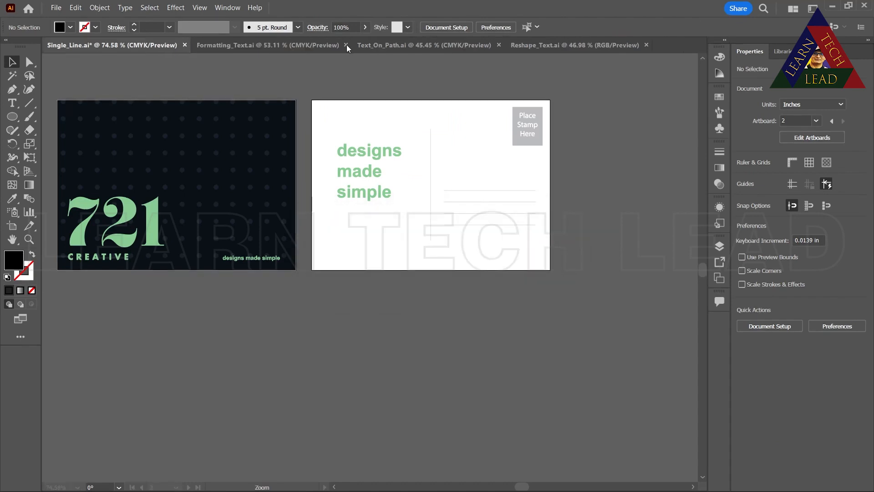
left_click(240, 45)
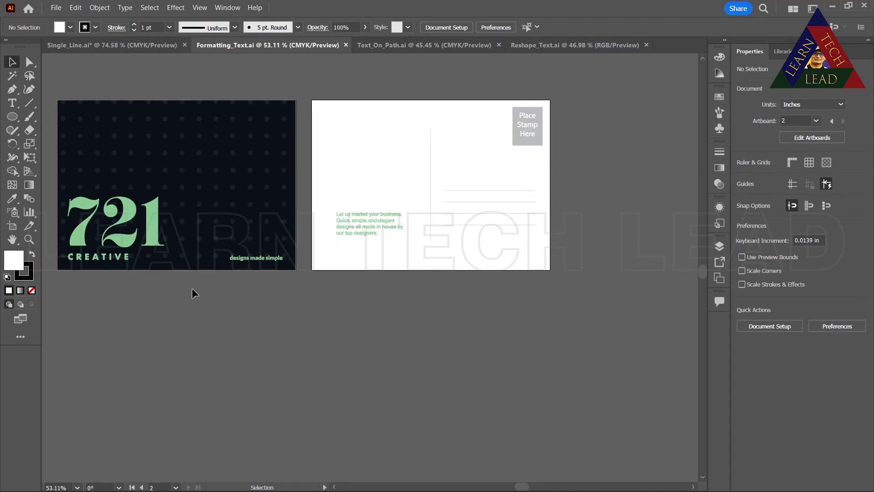
left_click(346, 44)
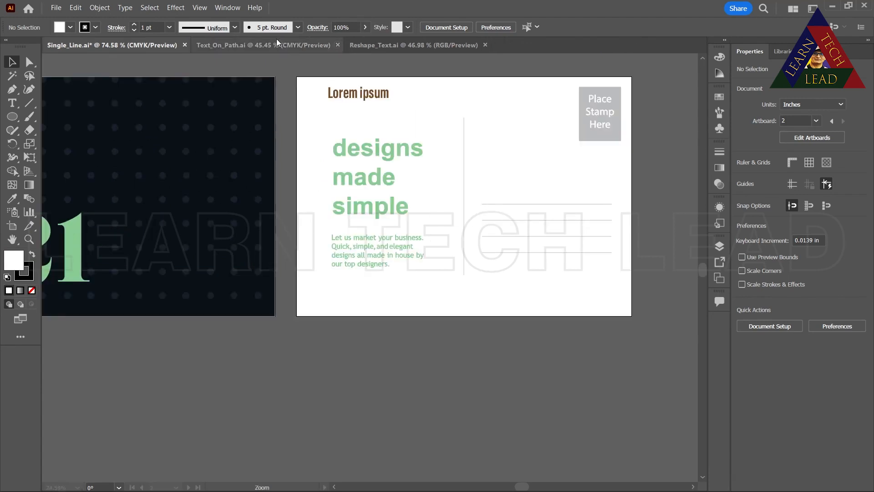
left_click(258, 46)
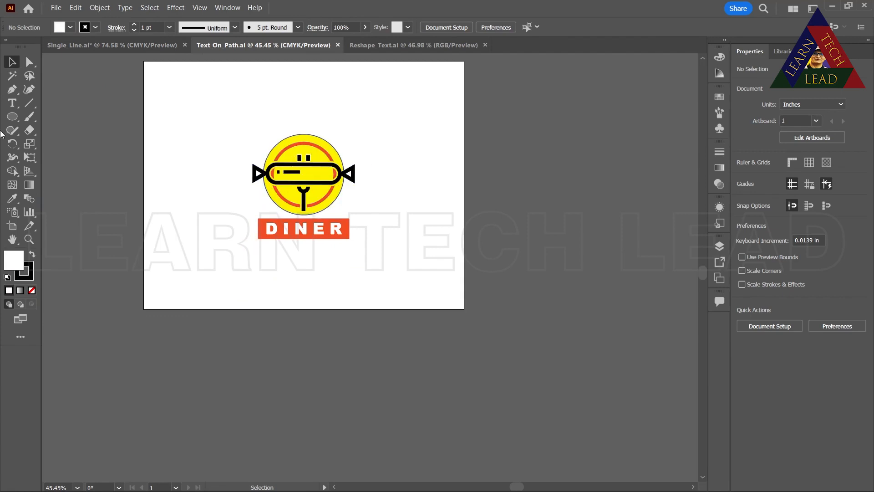
Draw an open S-shaped curve about 13.9 by 3 in below the artboard with the Pen tool, and remove its fill
left_click(18, 90)
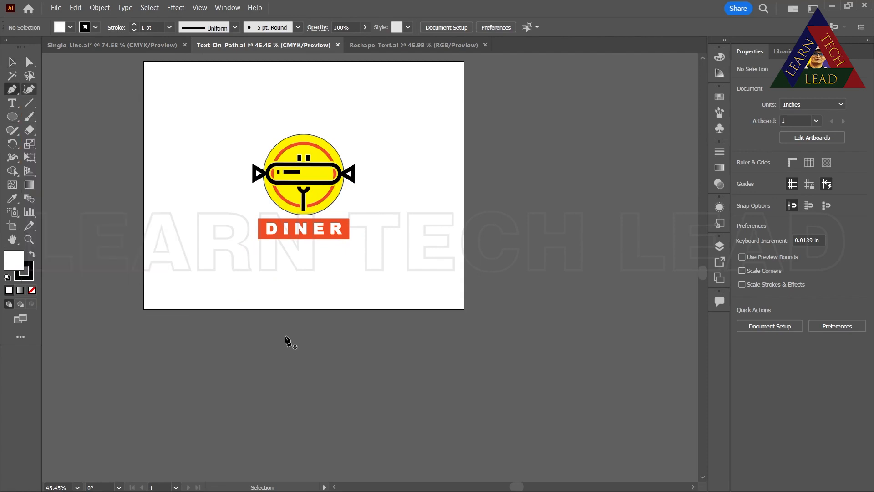
left_click(269, 396)
left_click_drag(505, 357, 647, 393)
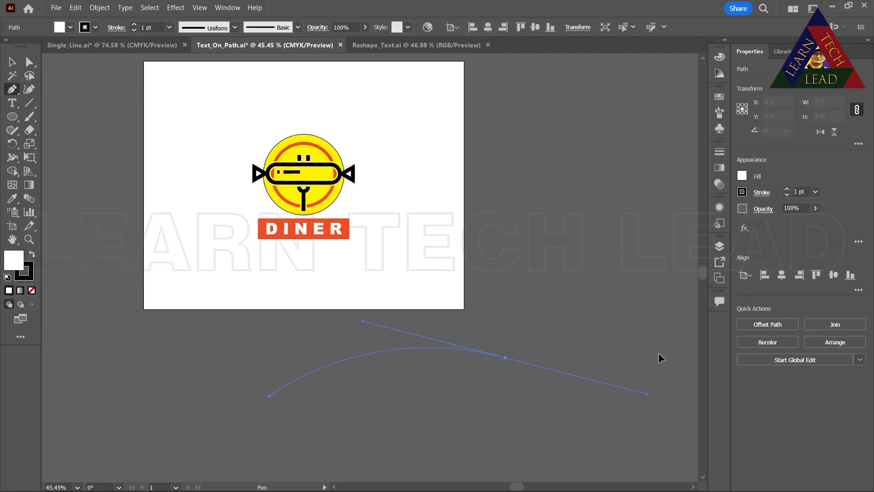
left_click(674, 309)
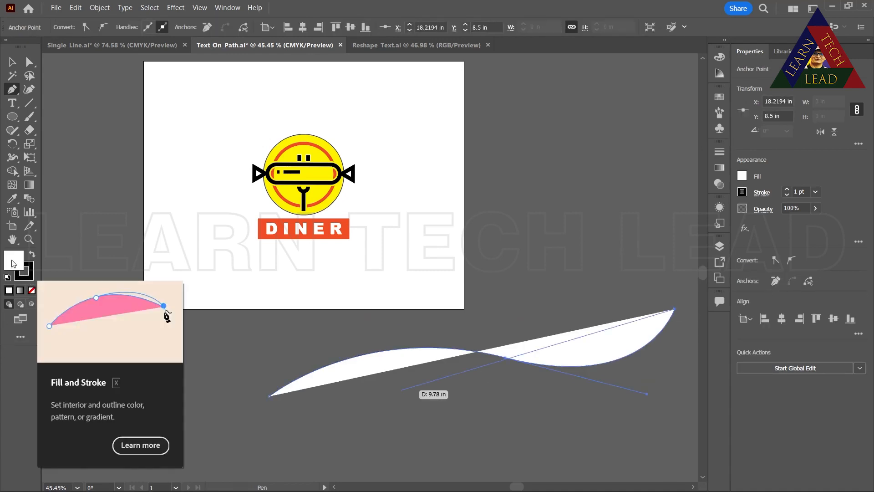
left_click(29, 290)
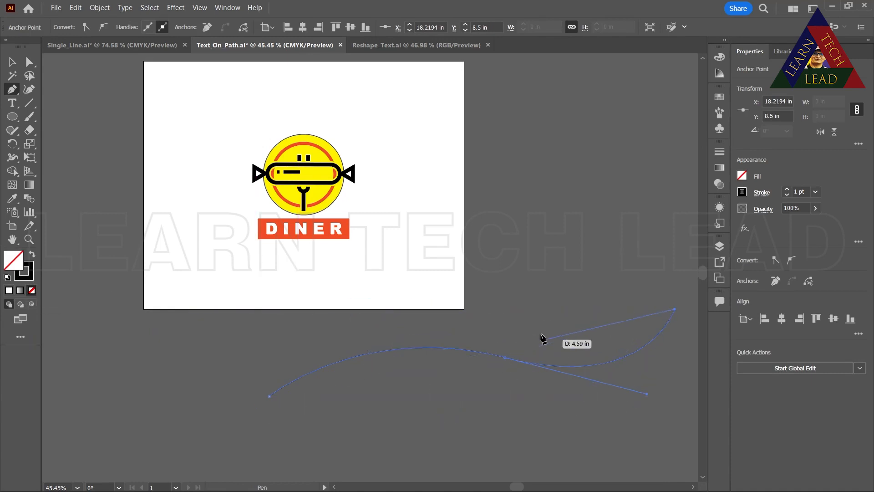
key("Escape")
Run placeholder text along the S-shaped curve with Type on a Path, and delete the resulting path text
left_click(17, 107)
left_click_drag(17, 107, 57, 129)
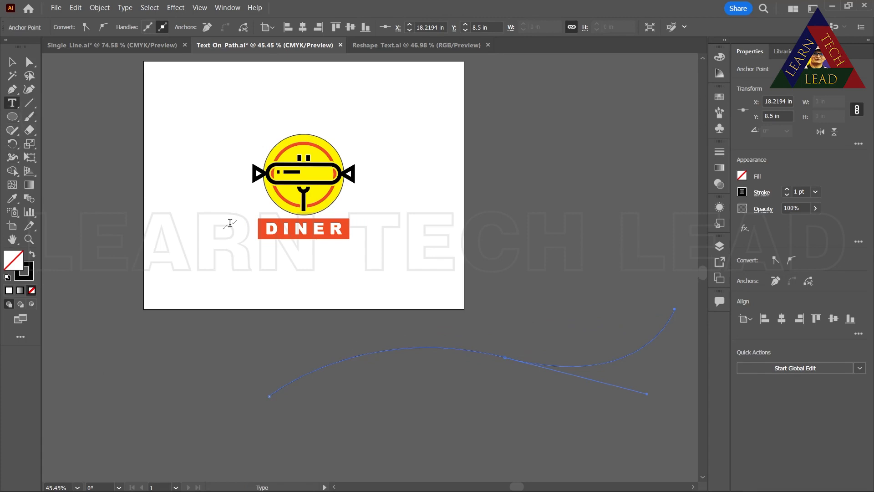
left_click(276, 388)
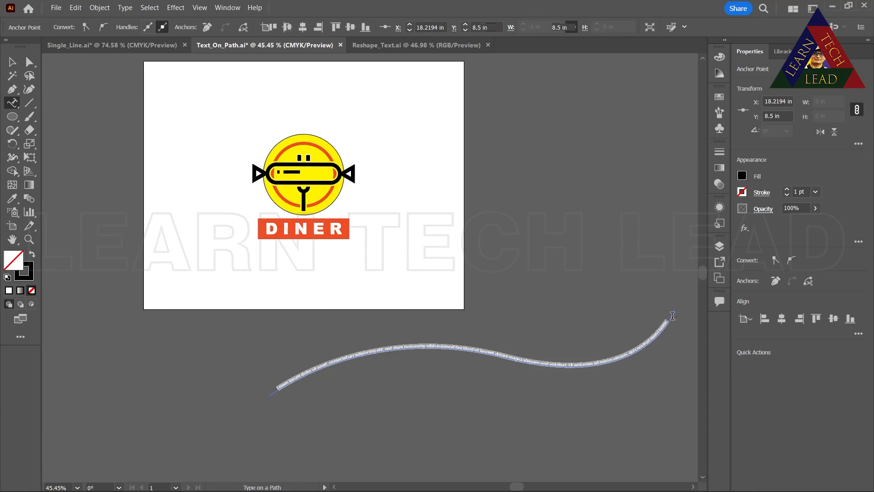
left_click(11, 62)
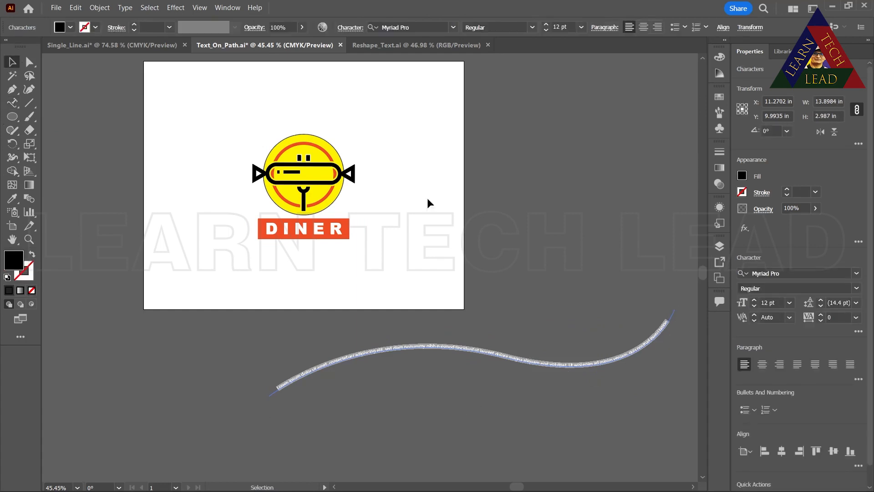
left_click(556, 365)
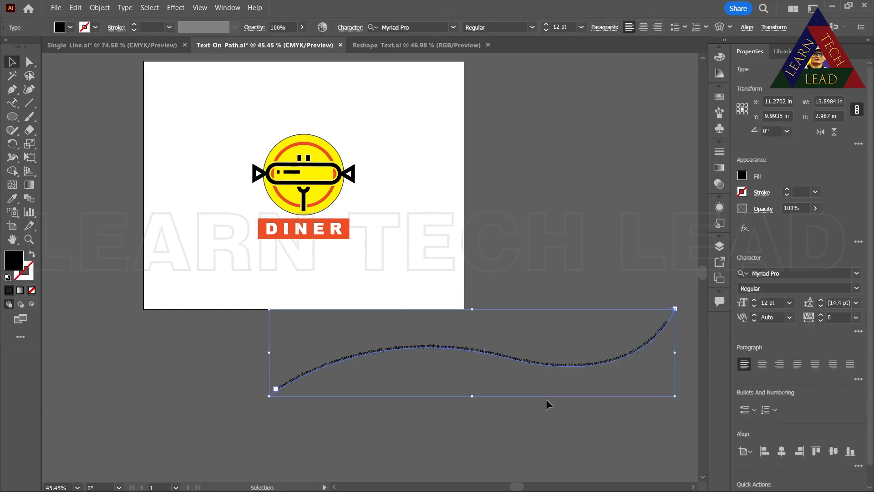
key("Delete")
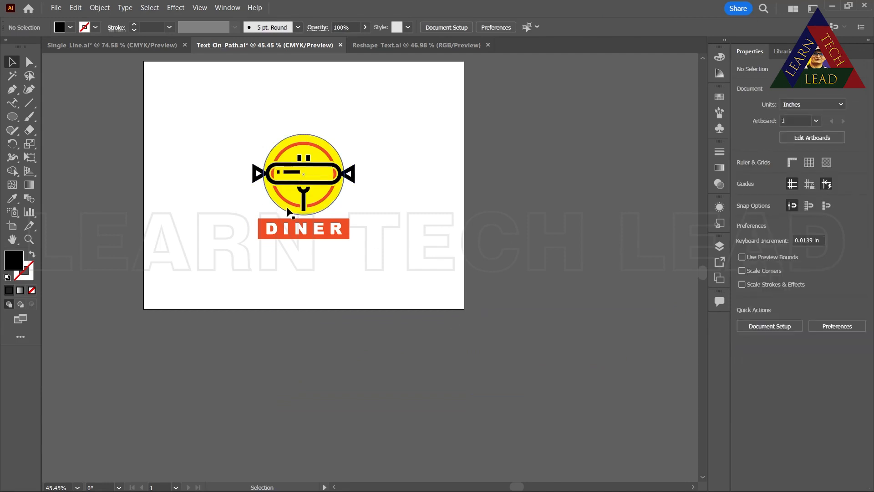
Zoom the view to 100% and bring the whole diner logo into sight
scroll(234, 266, "down", 3)
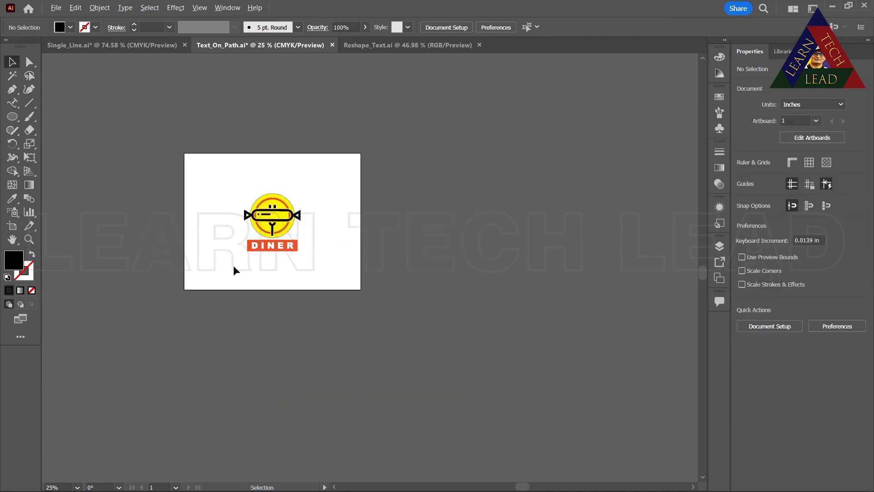
scroll(234, 266, "down", 5)
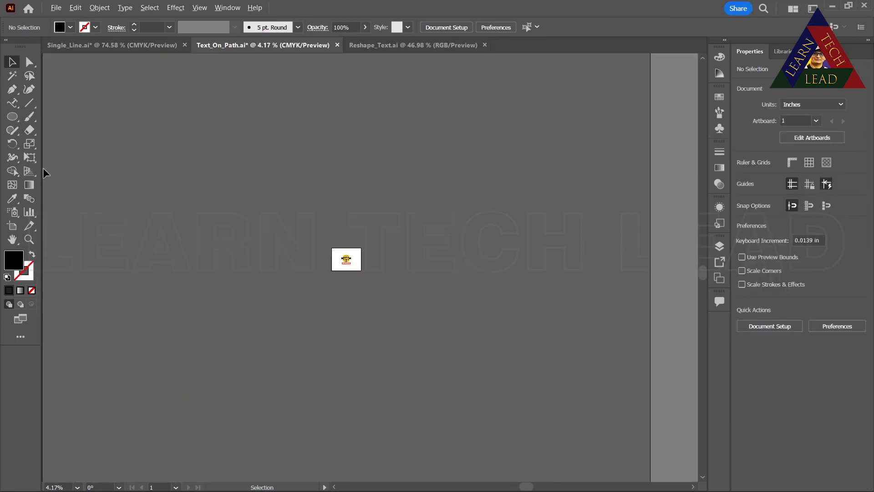
scroll(143, 192, "down", 1)
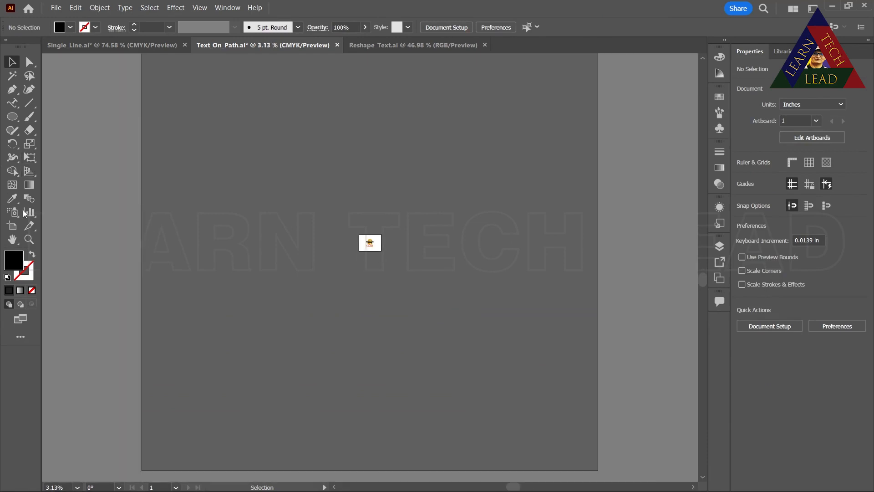
left_click(28, 239)
left_click_drag(352, 278, 390, 120)
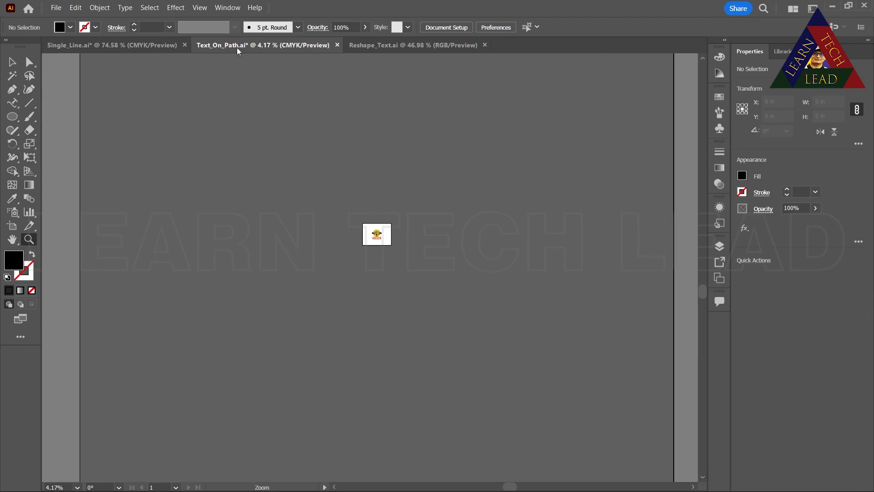
left_click(196, 9)
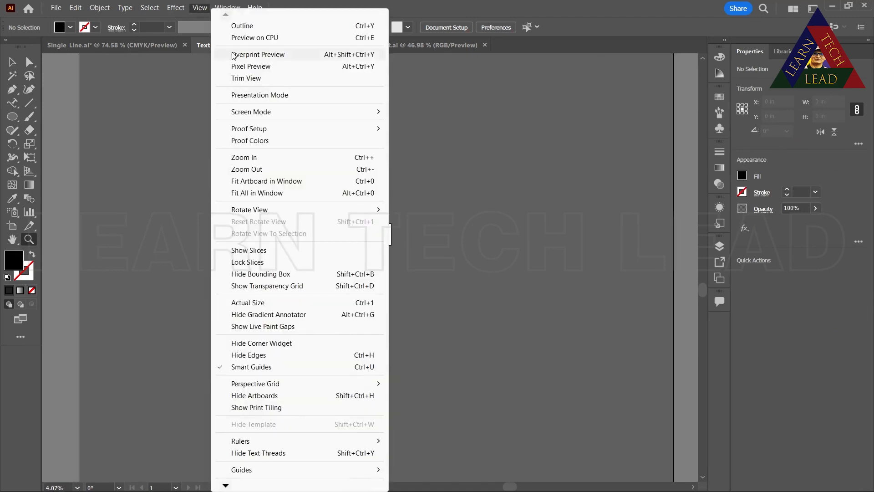
left_click(250, 162)
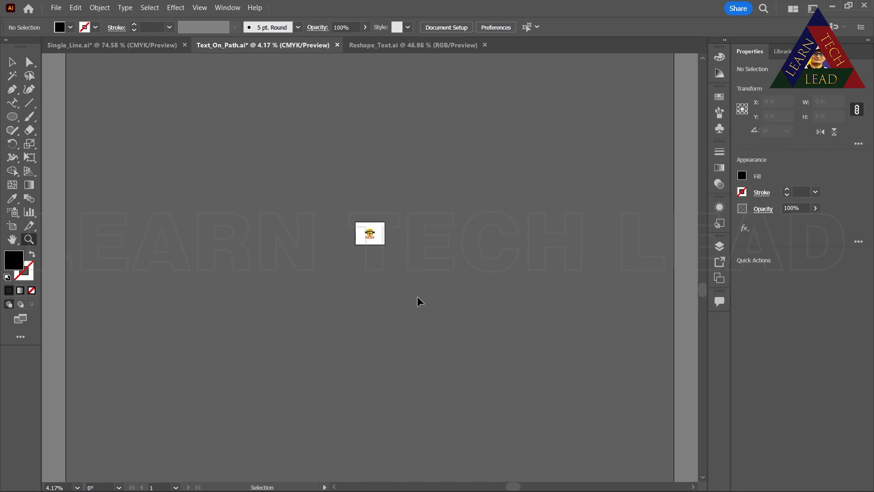
key("ctrl+plus")
key("ctrl+plus")
key("ctrl+plus")
key("ctrl+plus")
key("ctrl+plus")
key("ctrl+plus")
key("ctrl+plus")
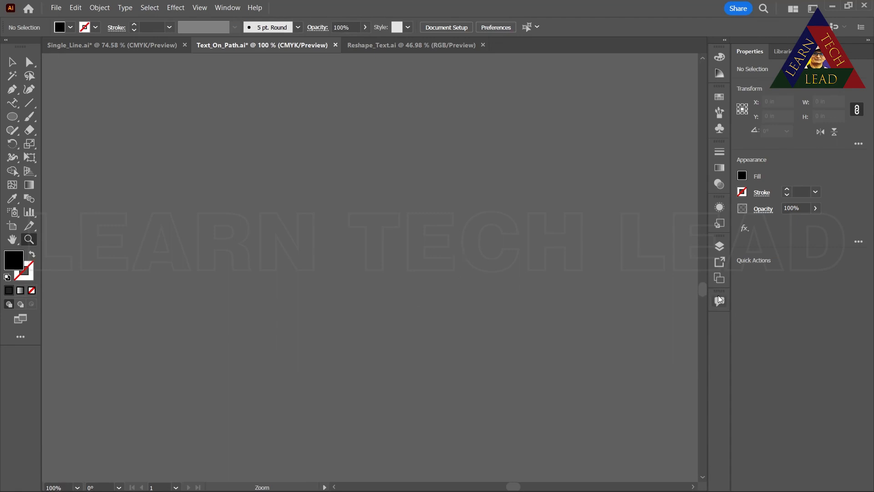
left_click_drag(702, 291, 691, 227)
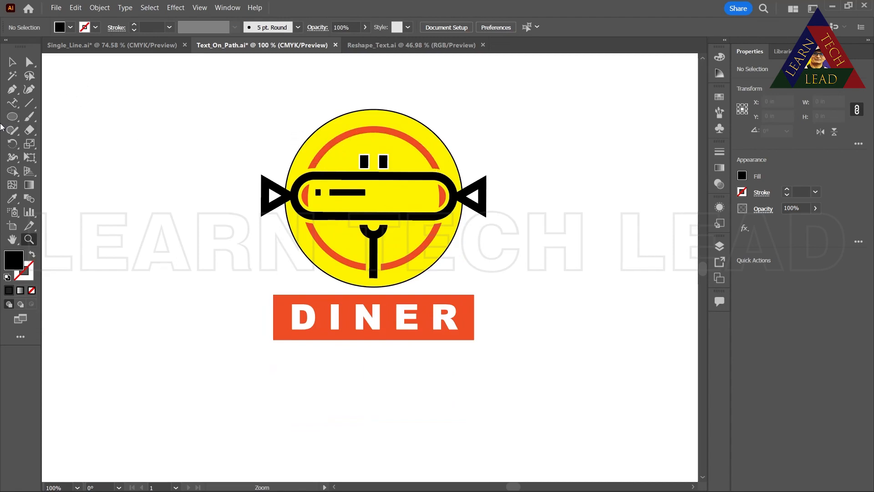
Add the text "Learn Tech Lead" along the outline of the logo's yellow circle with Type on a Path
left_click(13, 103)
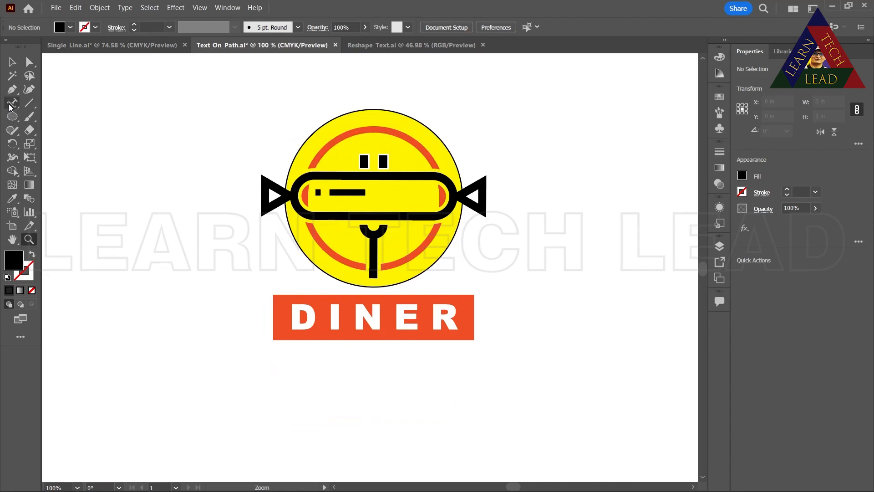
left_click(307, 136)
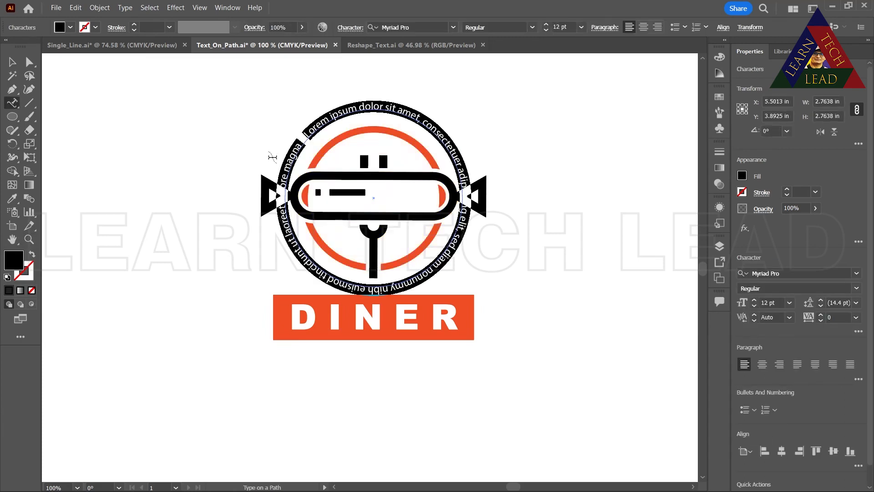
type("Learn")
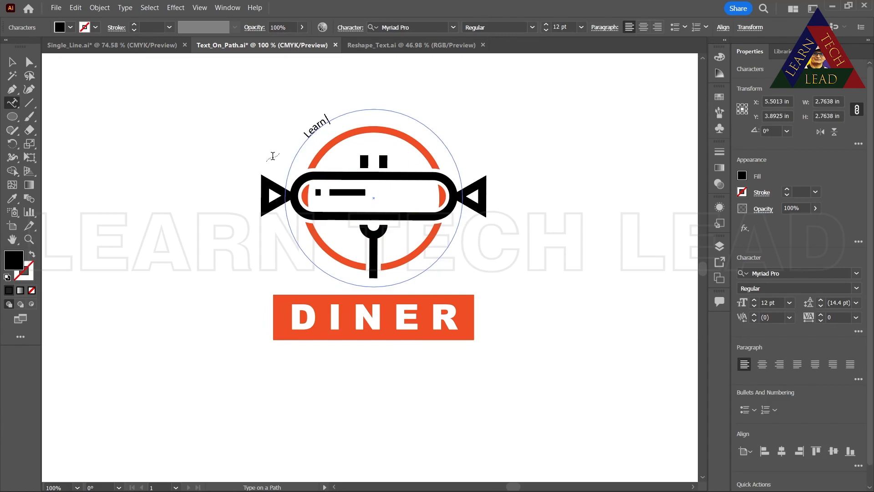
type(" Tech Lead")
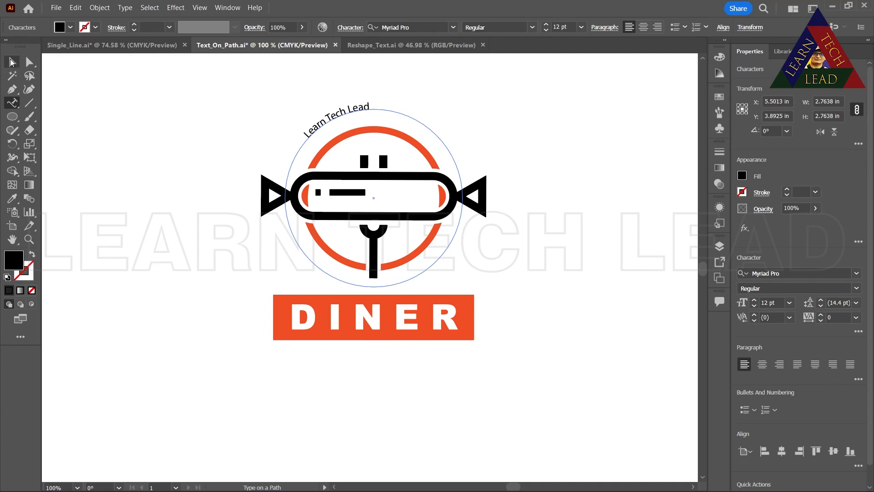
left_click(13, 61)
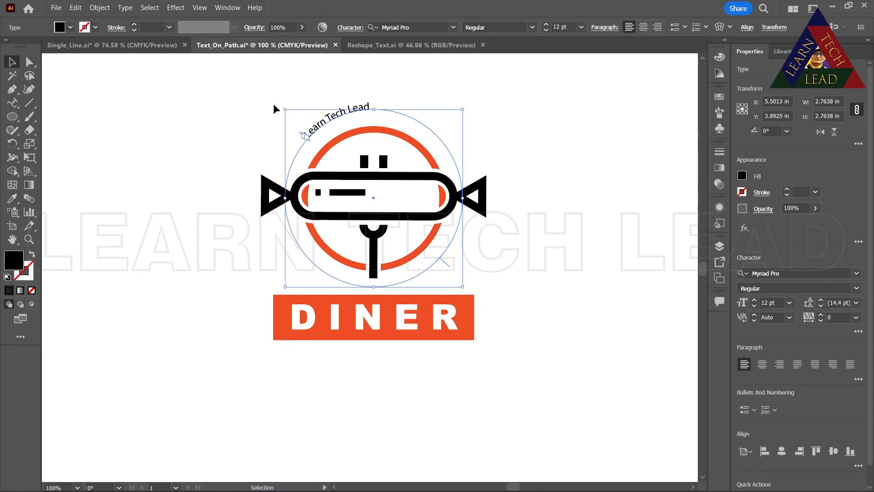
Rotate the circular path text clockwise to 335.67° so the words sit centered above the logo
left_click_drag(278, 109, 335, 97)
scroll(336, 114, "down", 1)
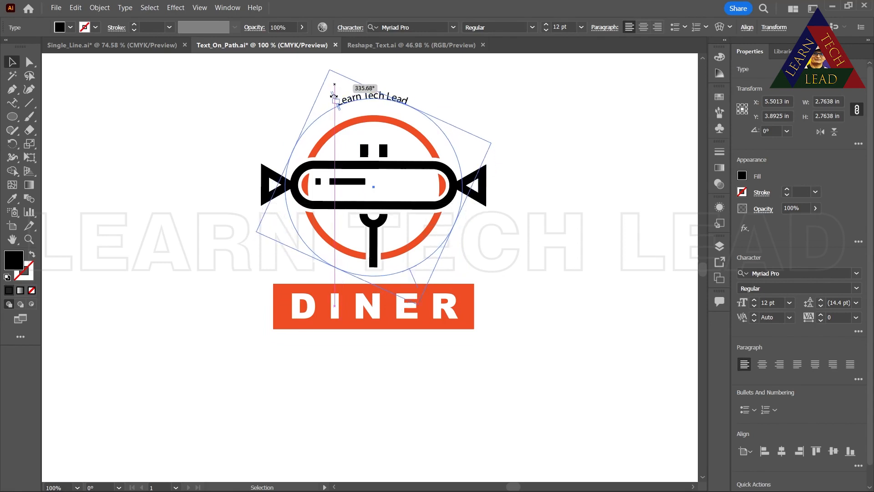
left_click(556, 181)
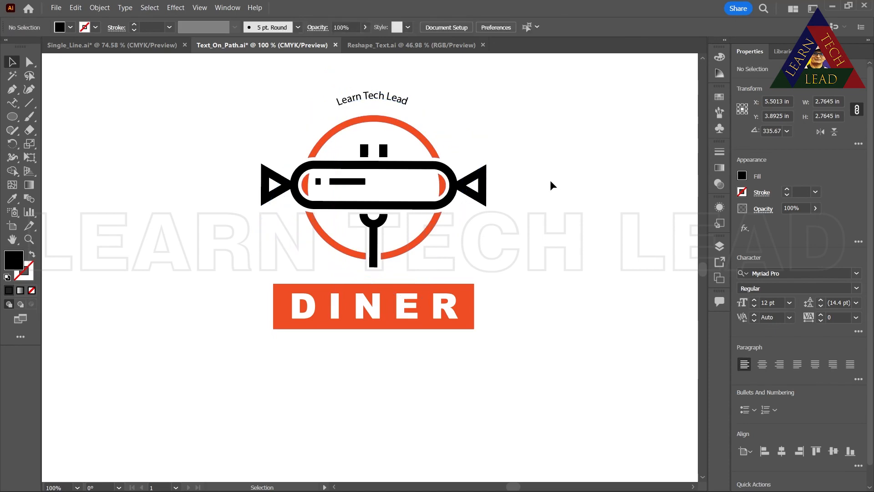
Try to slide the "Learn Tech Lead" text along its circle from the start bracket, and undo the text frame made there
left_click(375, 104)
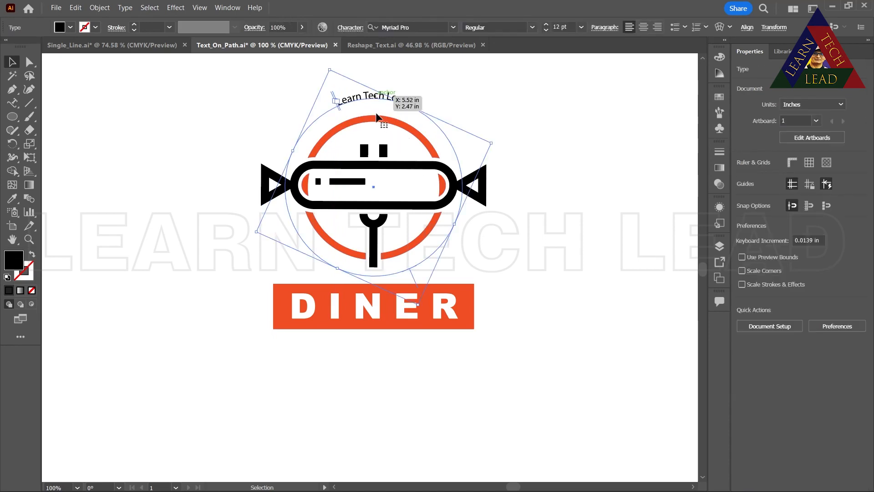
left_click_drag(370, 97, 372, 100)
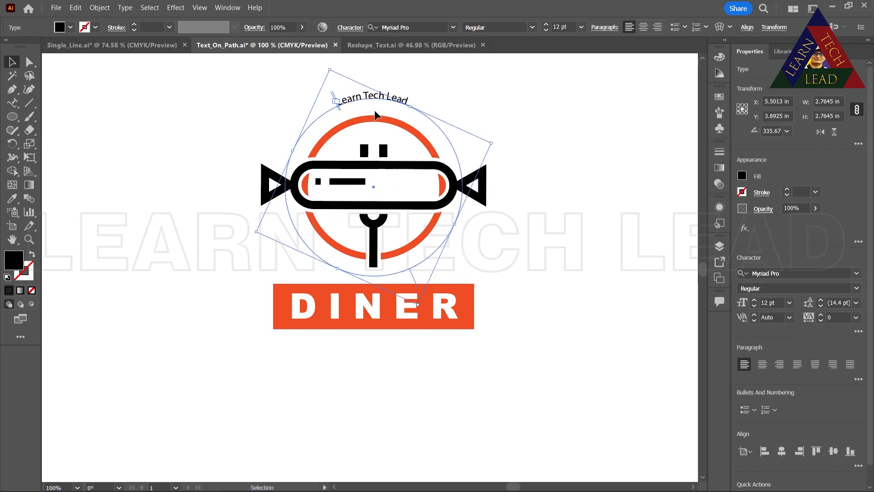
left_click(334, 101)
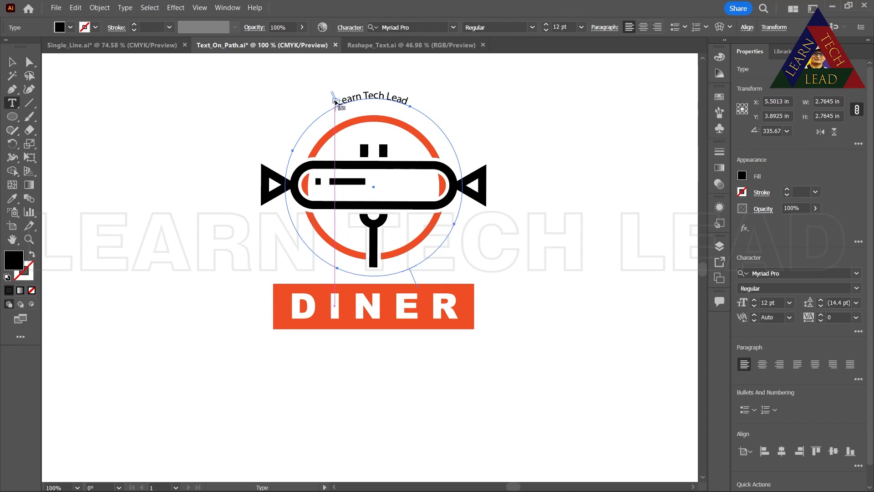
left_click_drag(337, 102, 382, 103)
key("Escape")
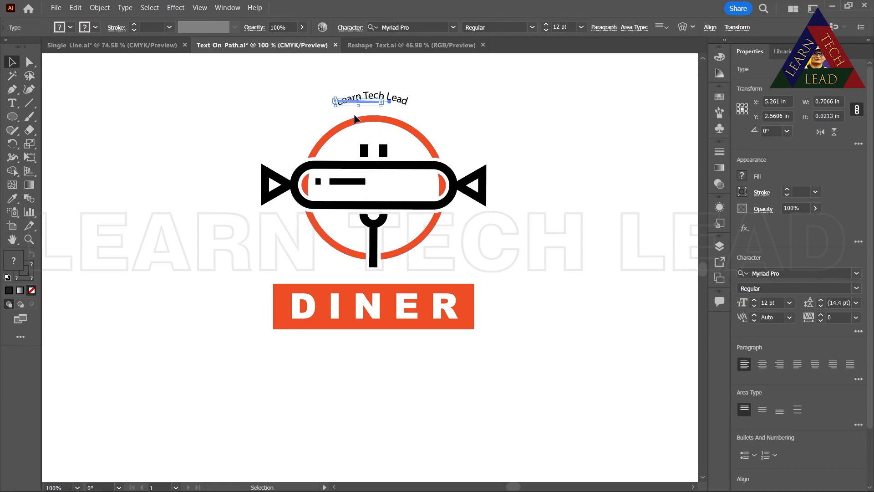
key("ctrl+z")
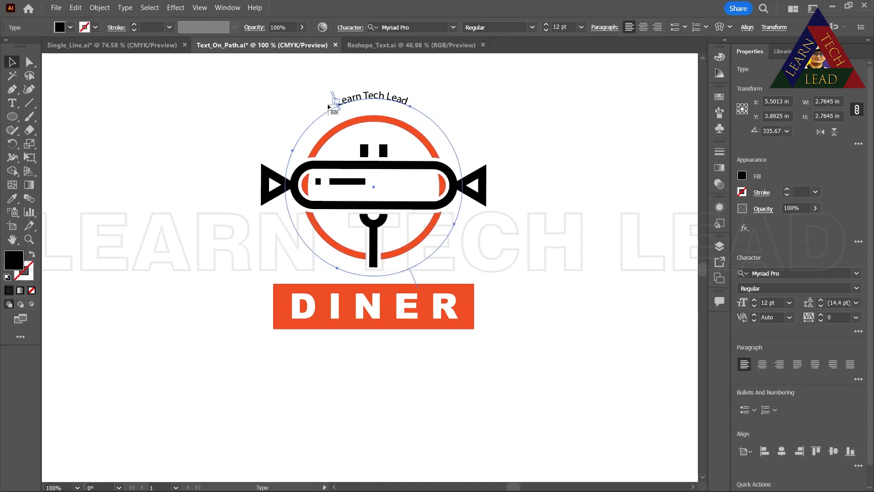
Move the circular "Learn Tech Lead" text slightly up and right, to about X 5.55 in, Y 3.80 in
left_click(29, 239)
left_click_drag(388, 211, 407, 136)
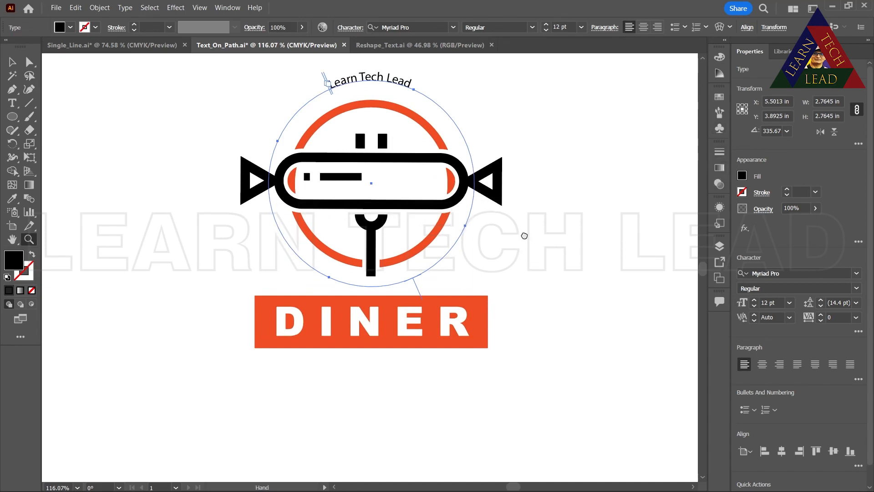
left_click_drag(524, 236, 517, 353)
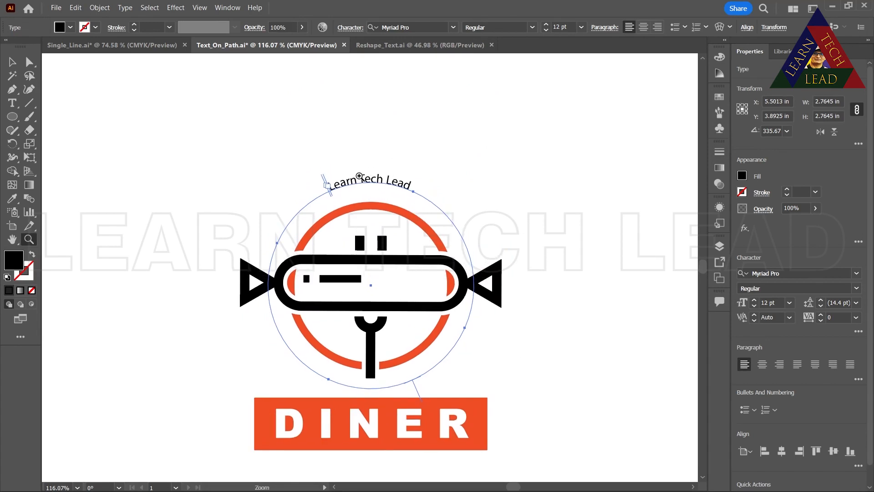
left_click(12, 61)
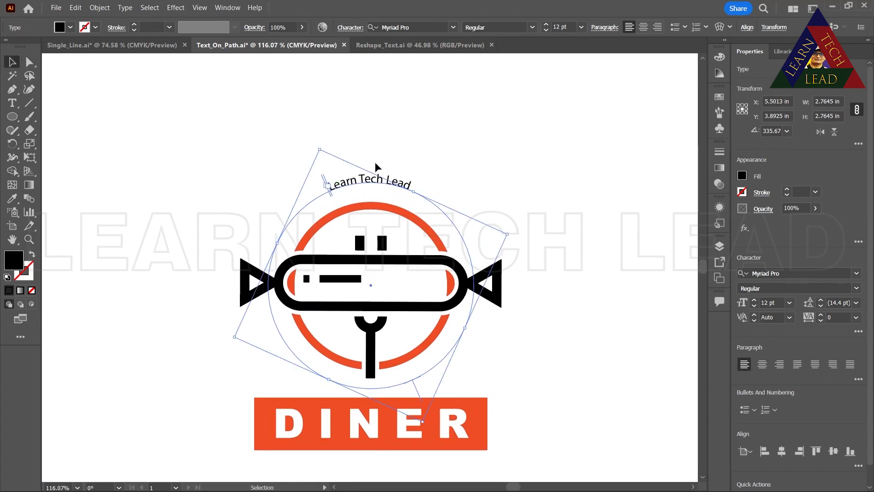
left_click(310, 203)
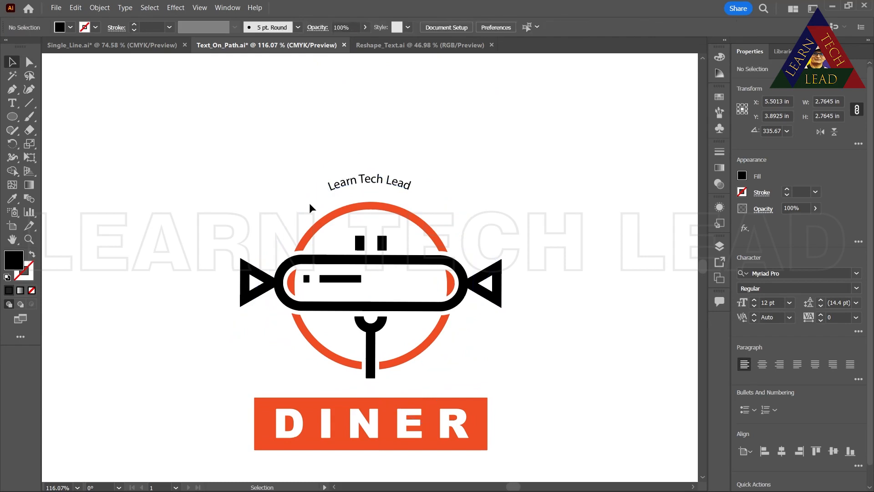
left_click(330, 189)
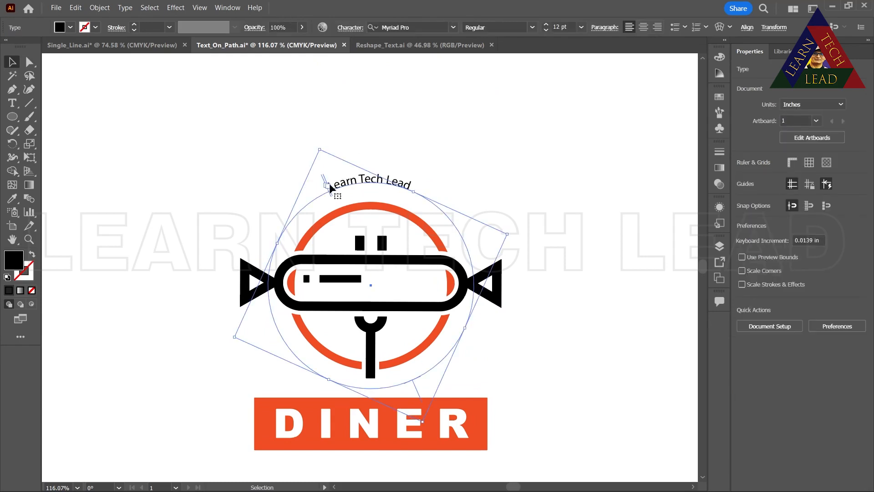
double_click(330, 185)
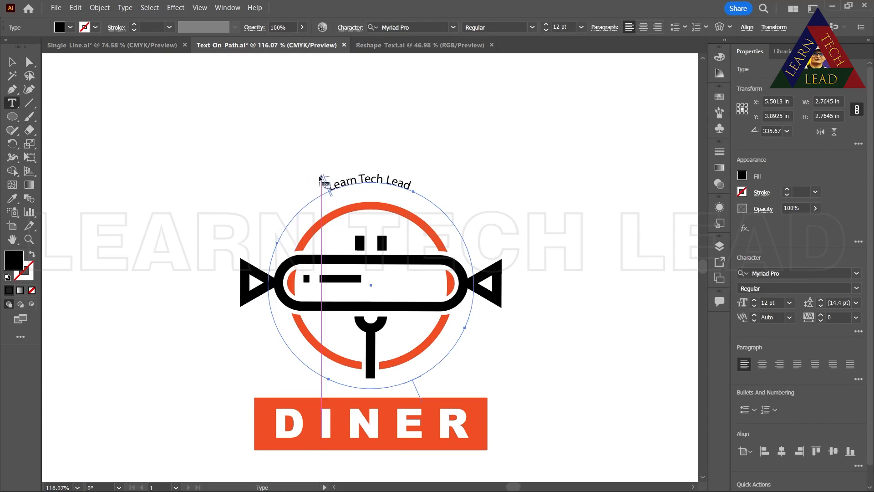
left_click(11, 62)
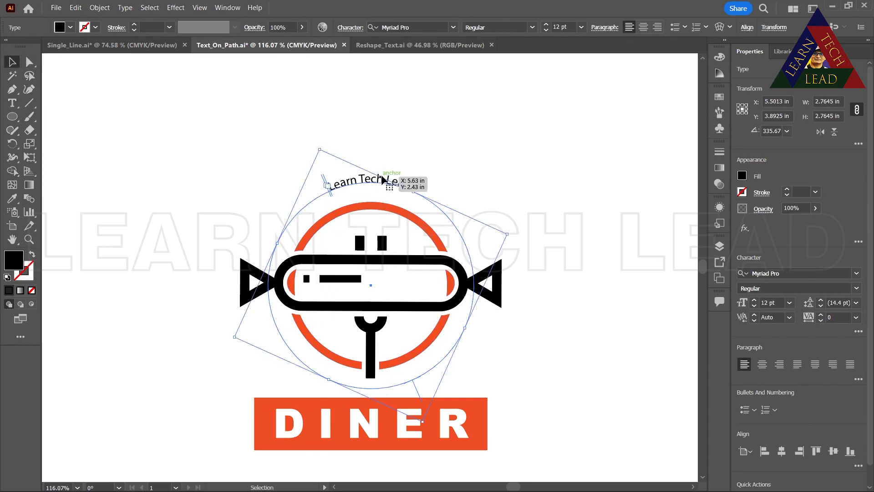
left_click_drag(382, 183, 345, 184)
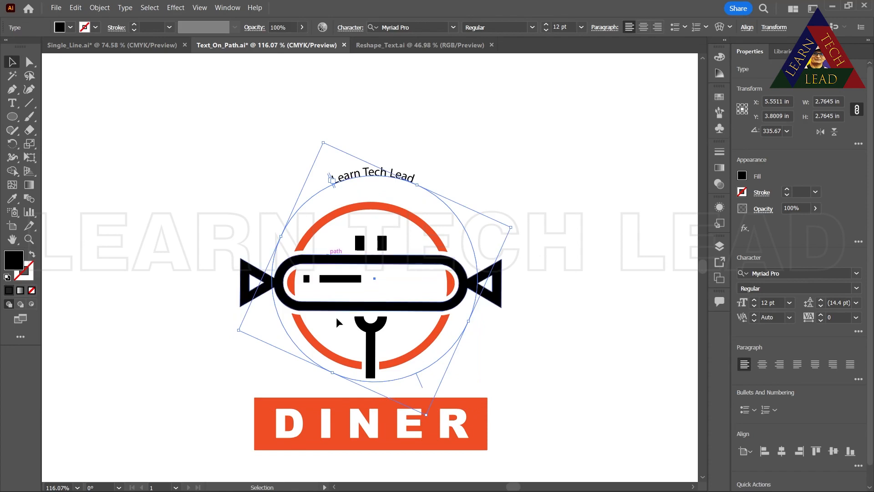
Try to place text on the logo's red ring, first with the Type tool and again with Type on a Path
left_click(12, 103)
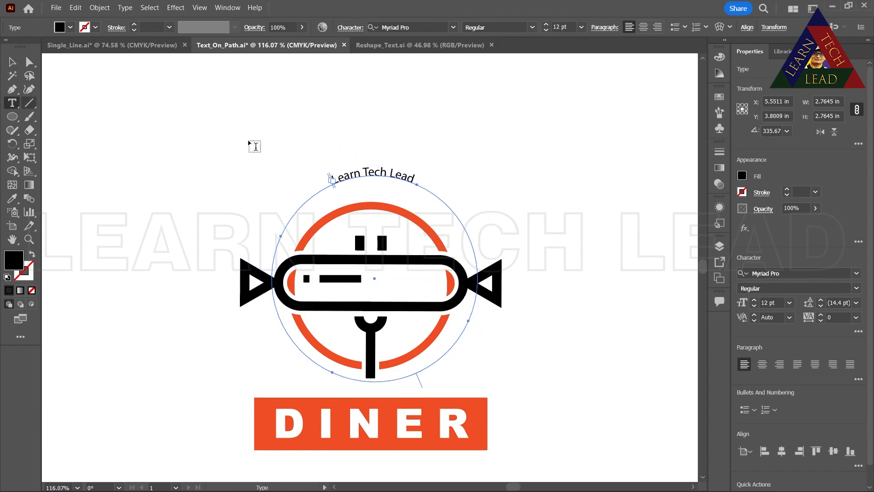
left_click(327, 216)
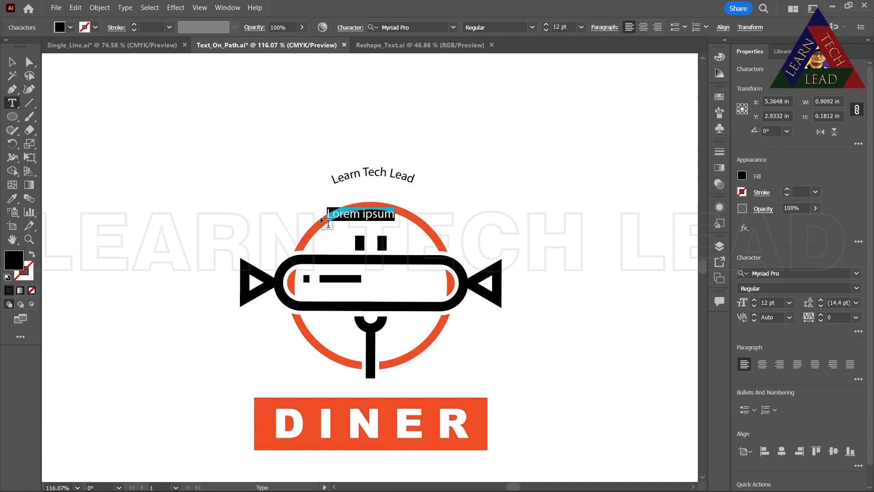
key("BackSpace")
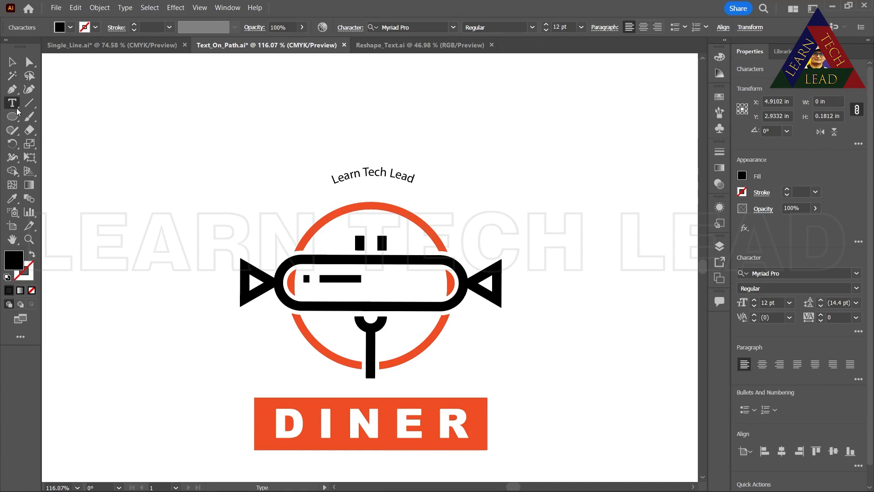
left_click_drag(17, 112, 41, 129)
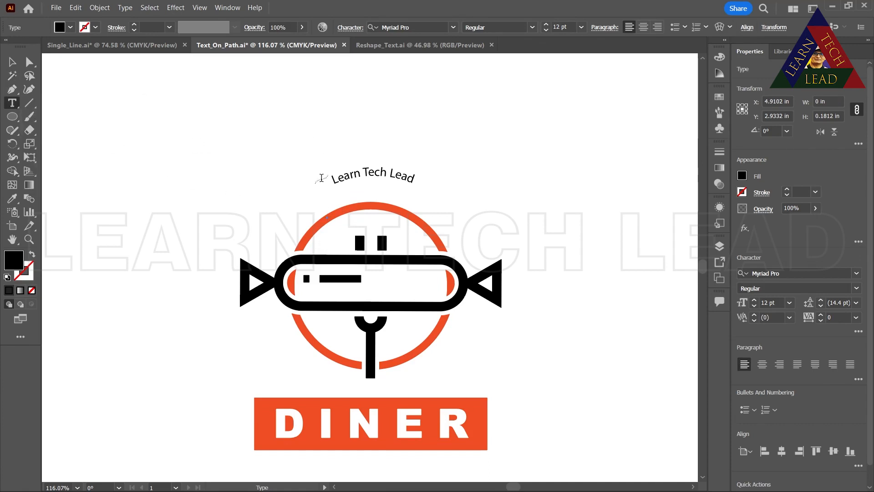
left_click(339, 225)
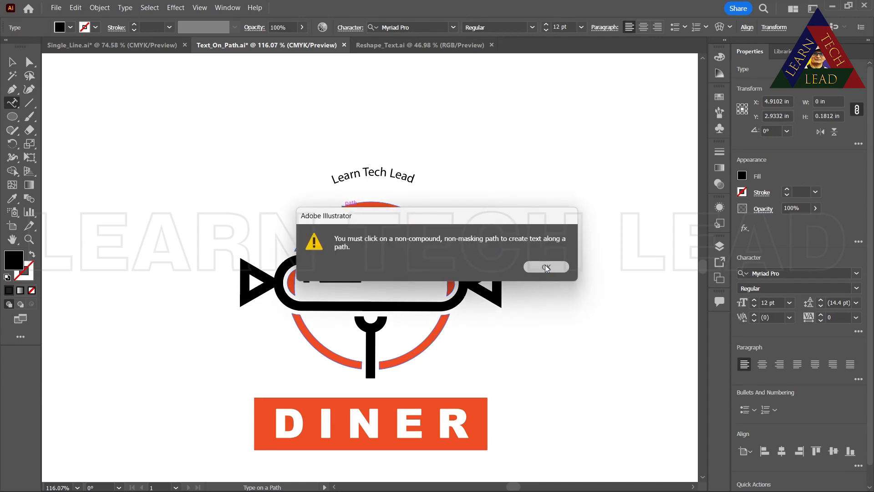
left_click(545, 267)
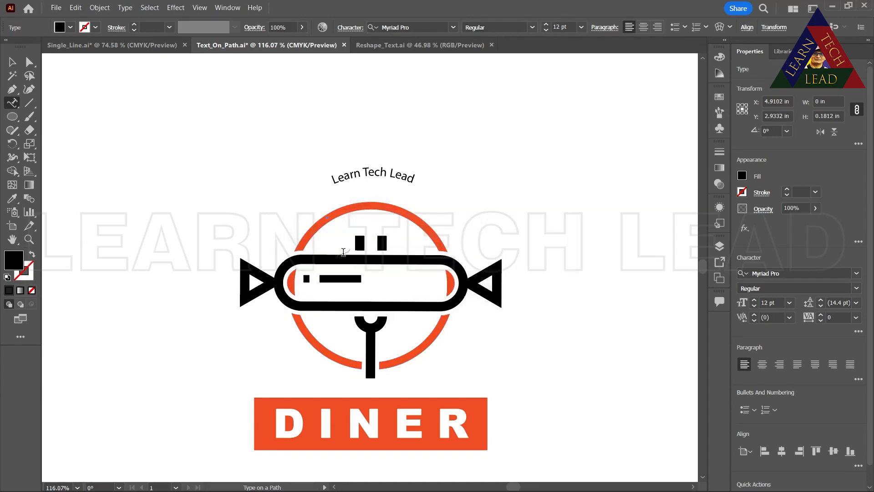
Draw a five-pointed star about 2.8 in wide above and to the left of the diner logo
left_click(13, 119)
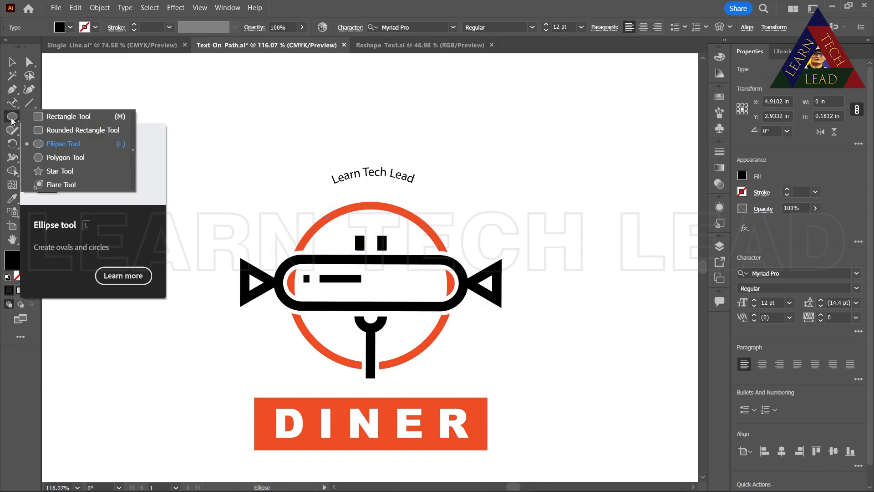
left_click(39, 172)
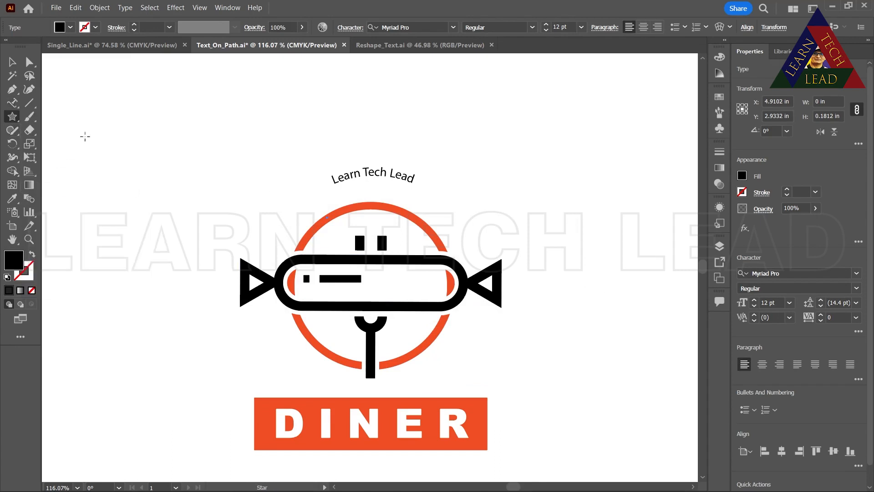
left_click_drag(85, 135, 157, 217)
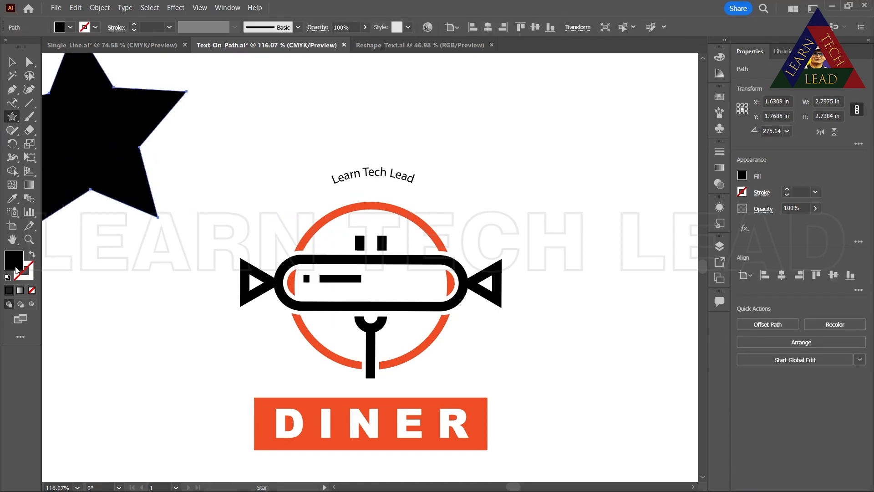
Give the star no fill and a 1 pt black stroke, and run placeholder text along its outline with Type on a Path
left_click(31, 291)
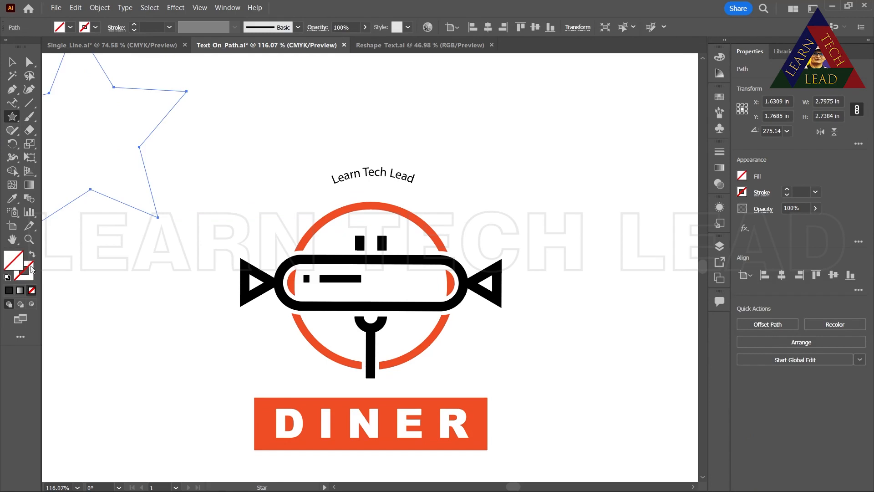
key("x")
left_click(9, 290)
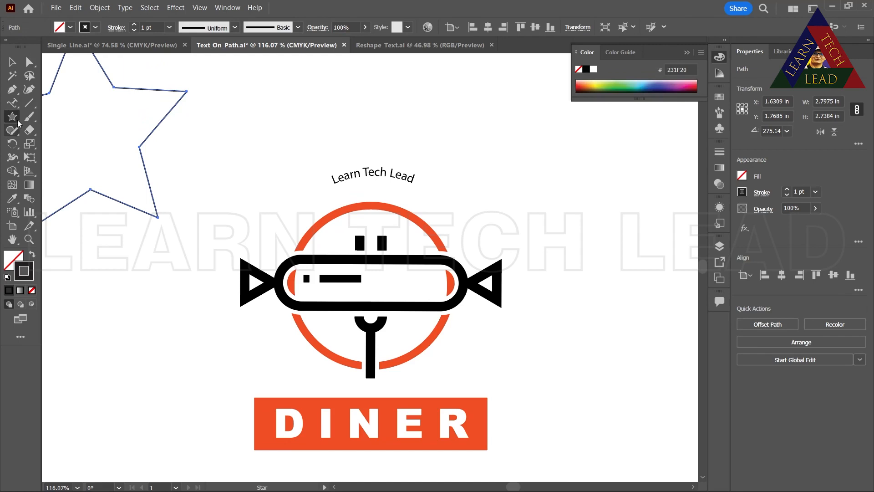
left_click(12, 103)
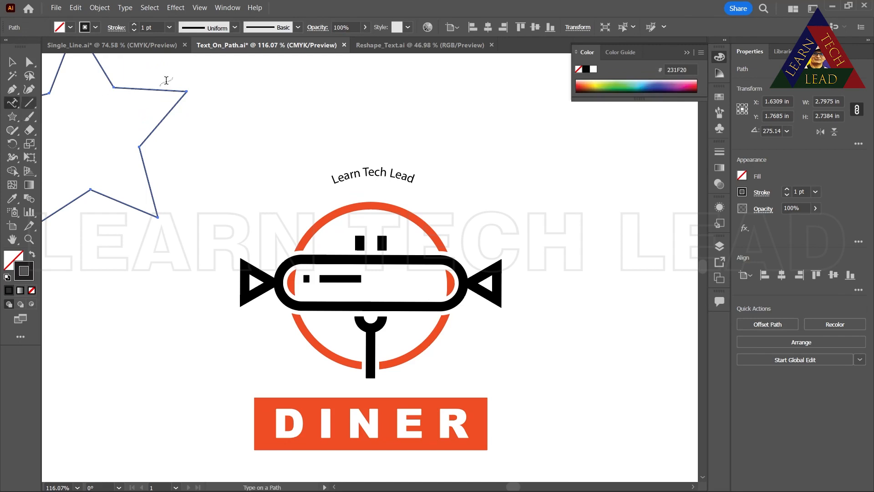
left_click(126, 88)
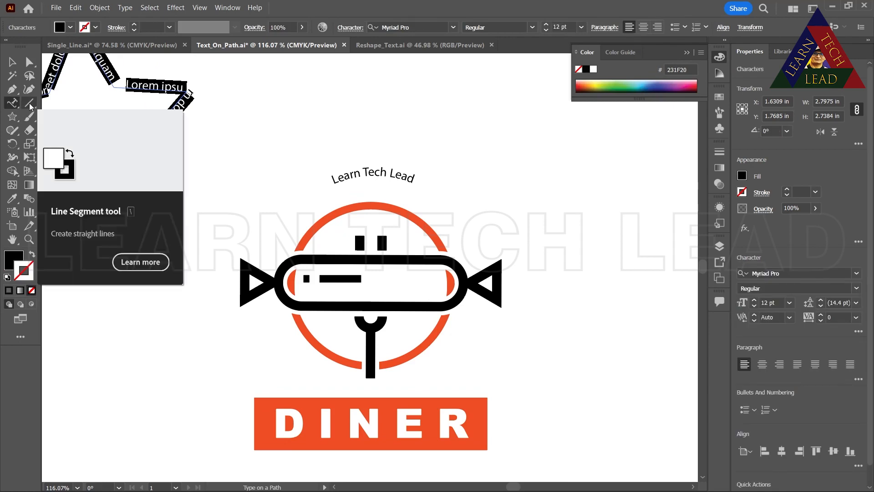
Close Text_On_Path.ai and Single_Line.ai without saving their changes, leaving Reshape_Text.ai open
left_click(345, 45)
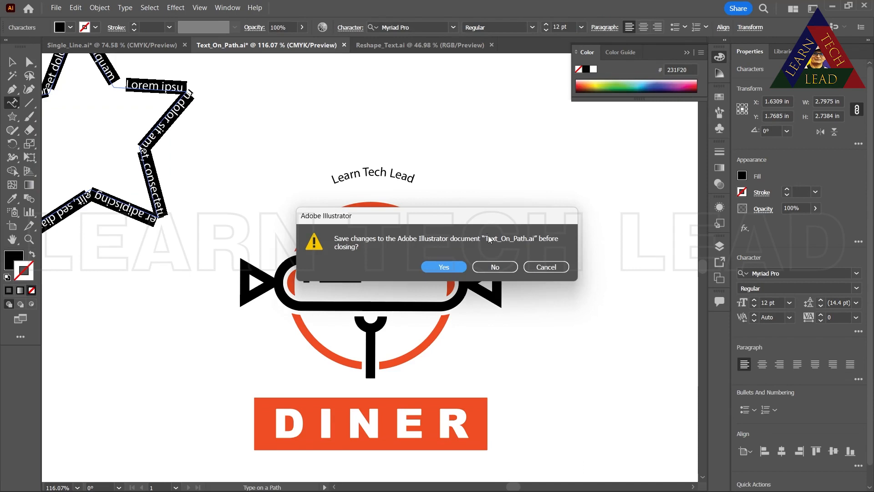
left_click(486, 268)
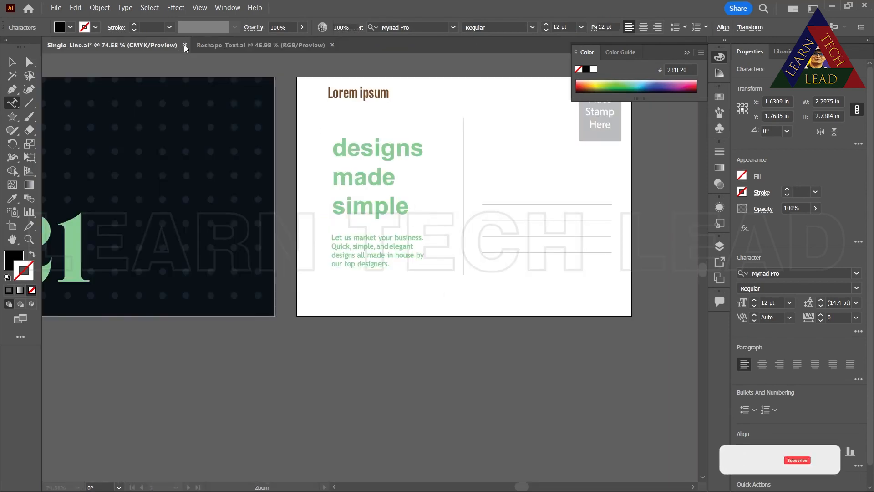
key("ctrl+w")
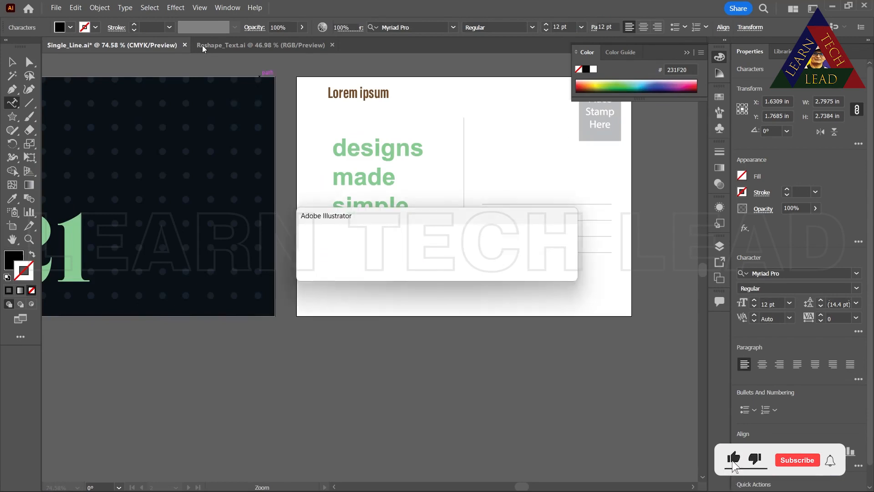
left_click(496, 268)
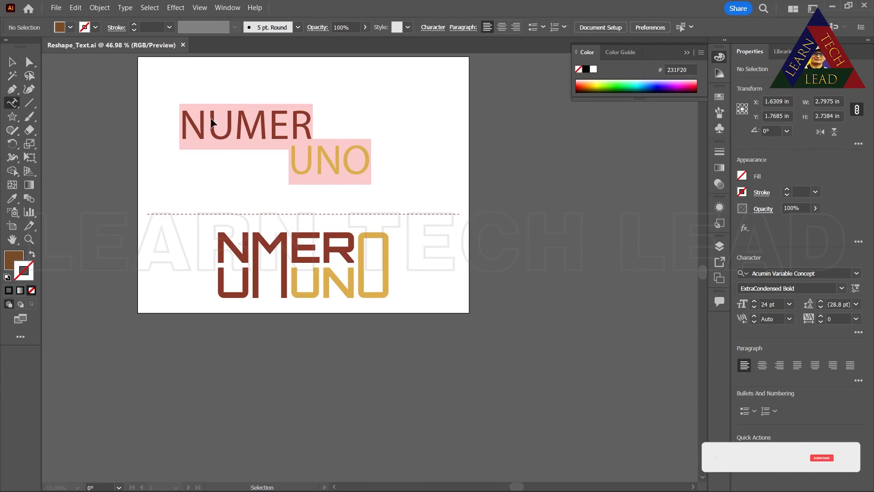
Change the font of the word "NUMER" to Poplar Std Black
left_click(184, 124)
left_click_drag(184, 124, 313, 130)
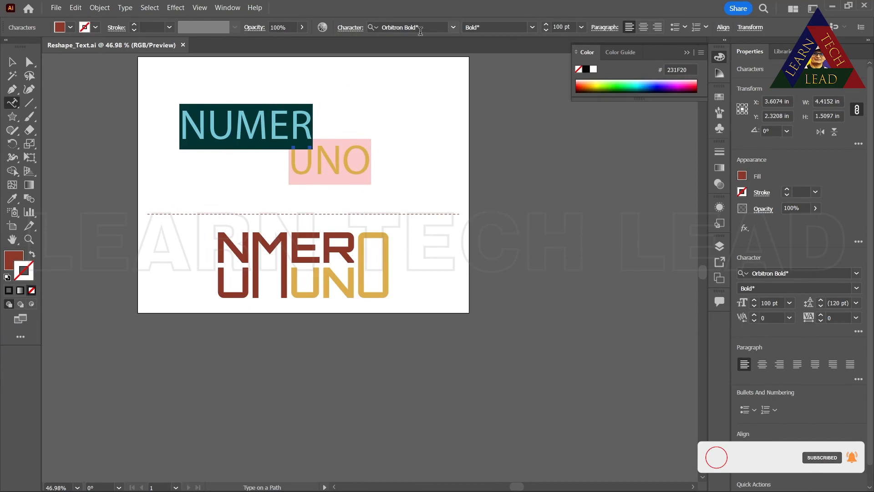
left_click(453, 28)
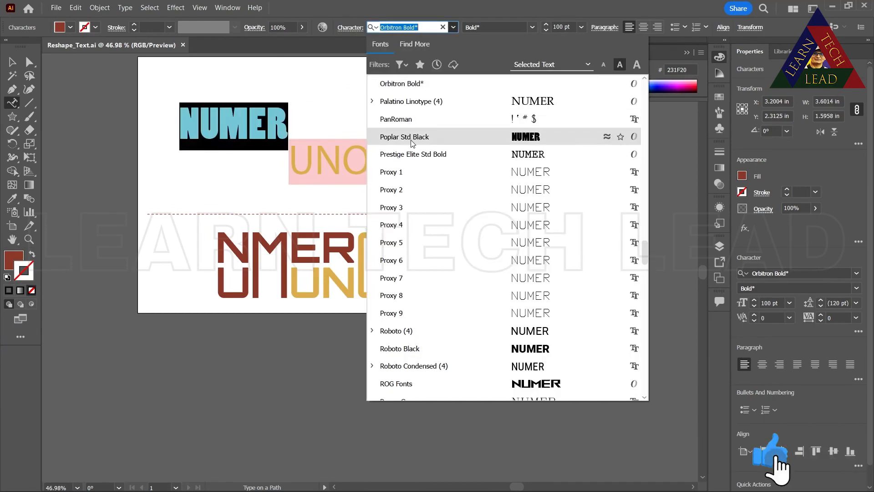
left_click(416, 135)
Try to select the word "UNO" and change its font
left_click_drag(290, 158, 395, 161)
left_click(394, 162)
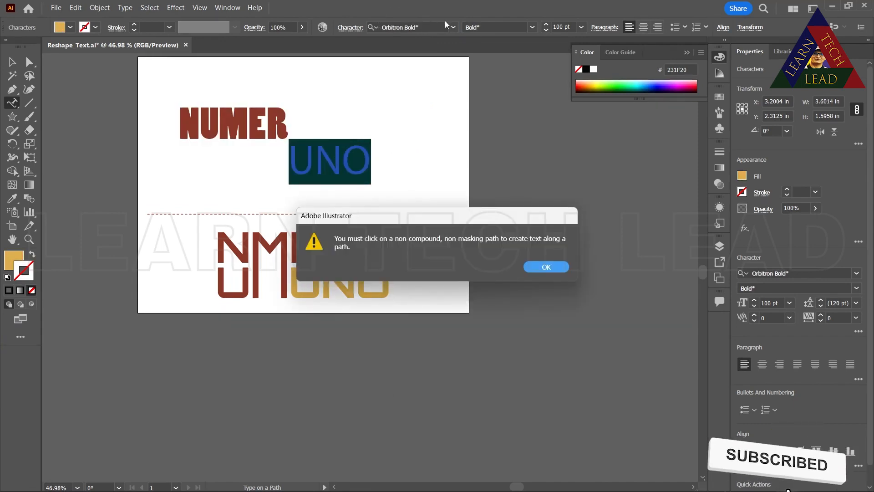
left_click(544, 265)
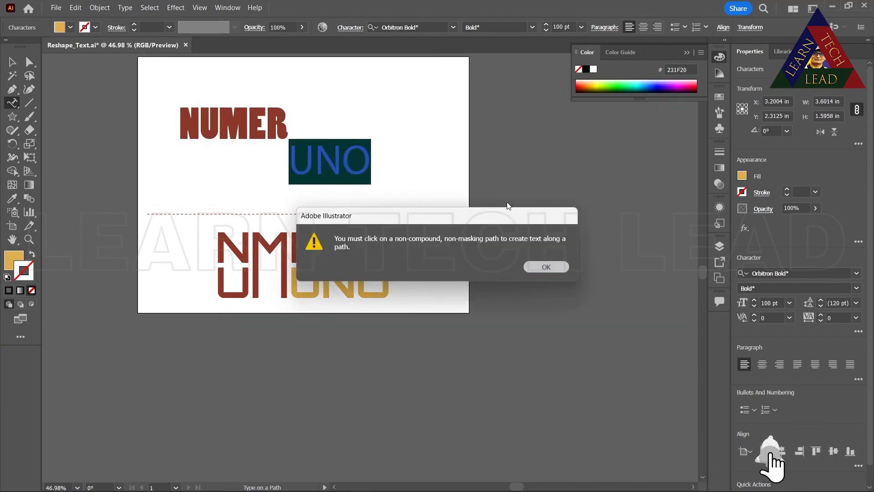
left_click(452, 29)
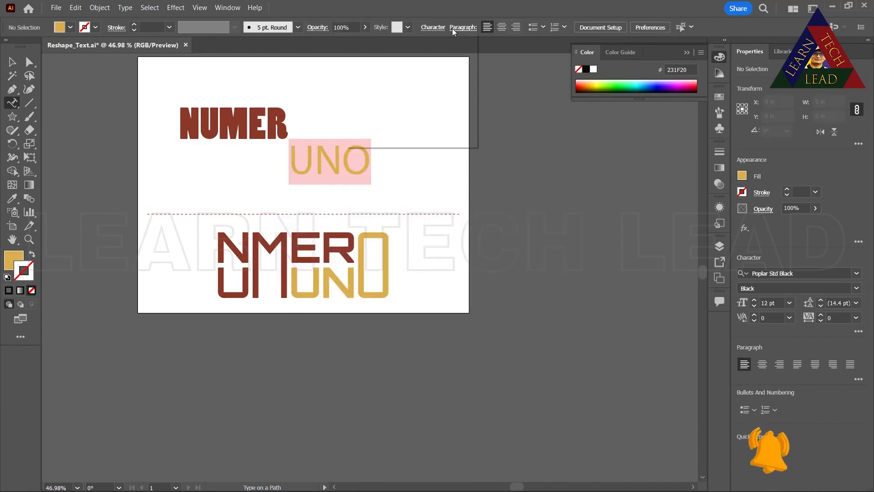
left_click(11, 64)
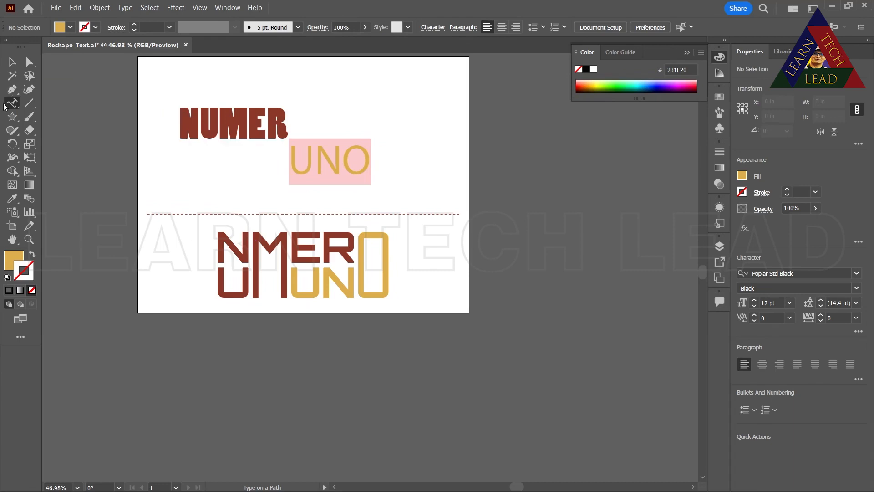
left_click_drag(9, 103, 33, 102)
left_click(13, 62)
left_click(199, 121)
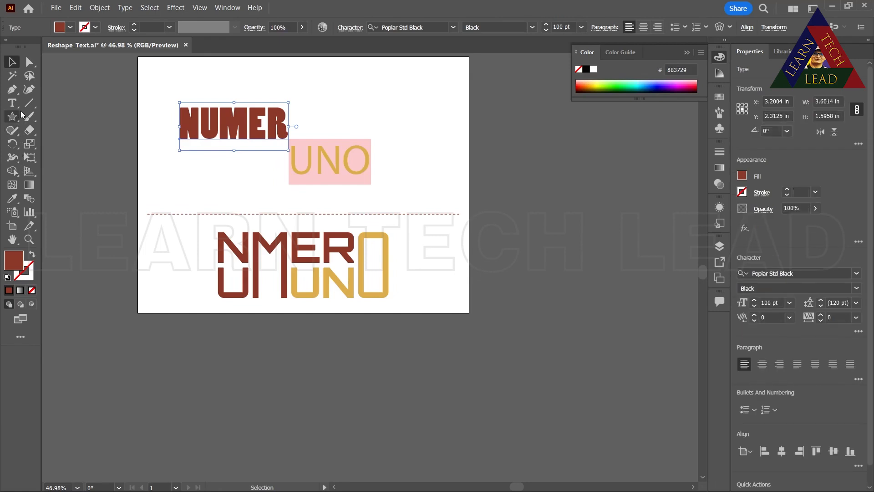
left_click(13, 197)
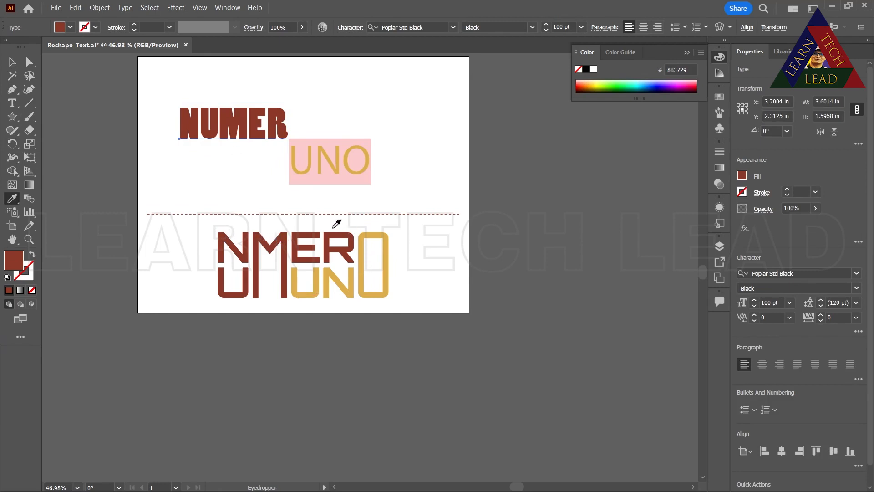
left_click(12, 60)
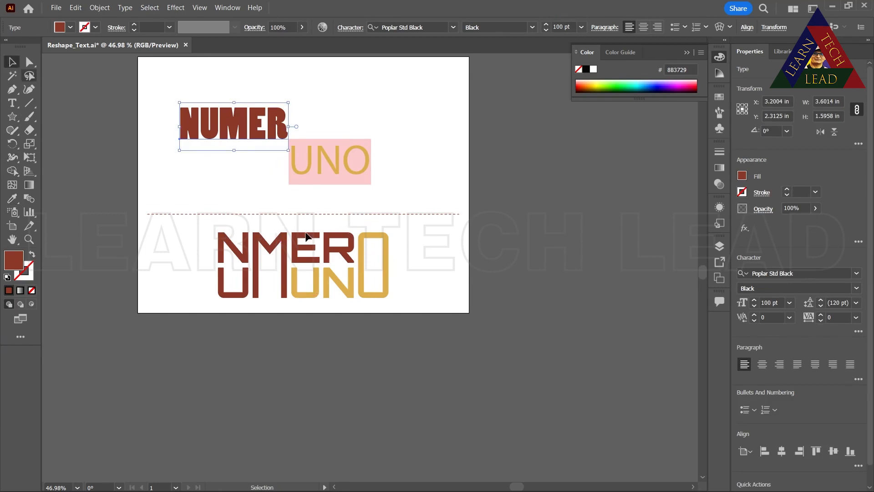
key("ctrl+shift+a")
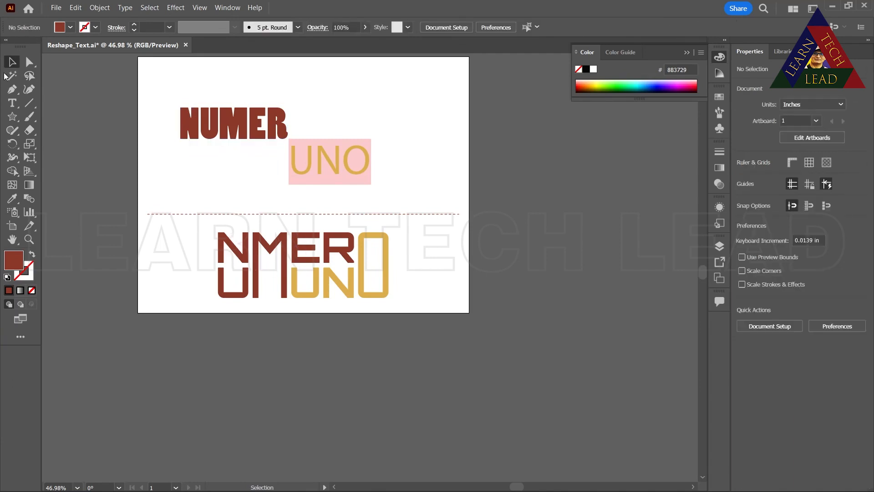
Change the font of the word "NUMER" to Cascadia Code
left_click(11, 103)
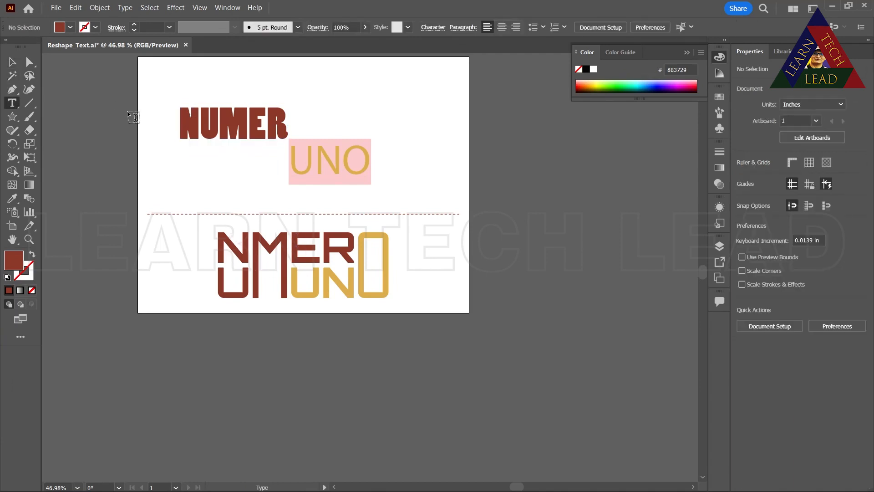
left_click(183, 116)
left_click_drag(198, 117, 292, 126)
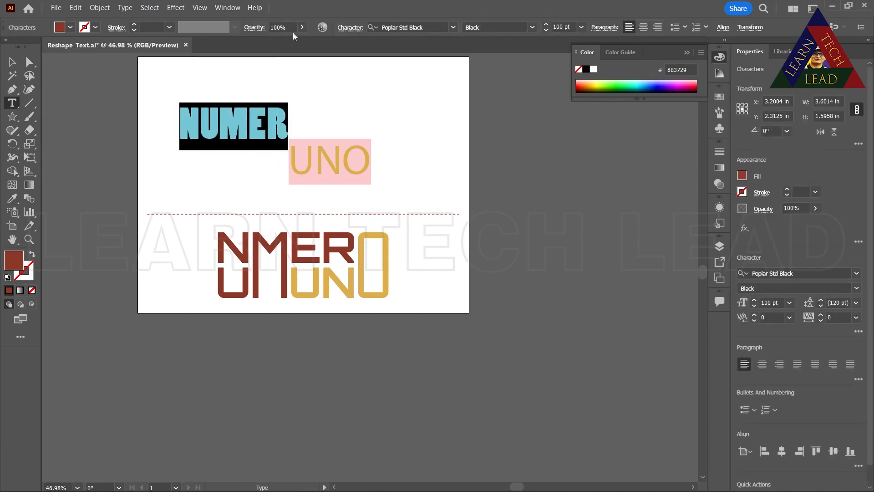
left_click(444, 28)
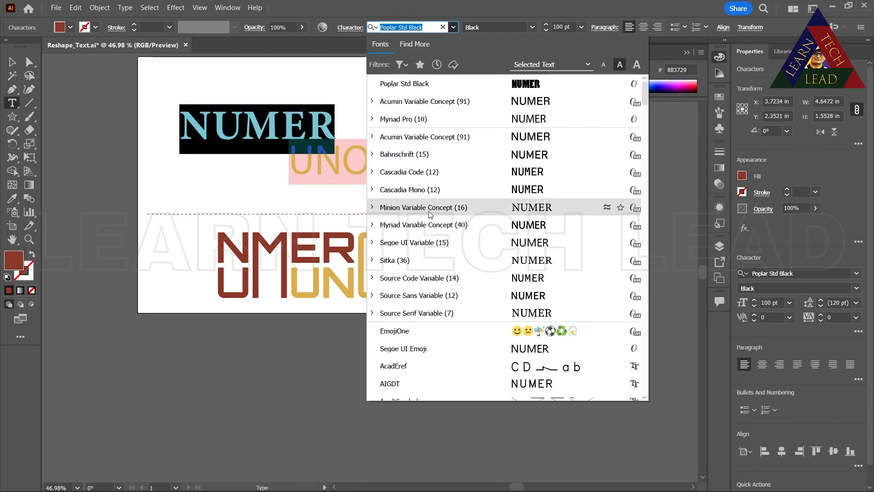
left_click(409, 174)
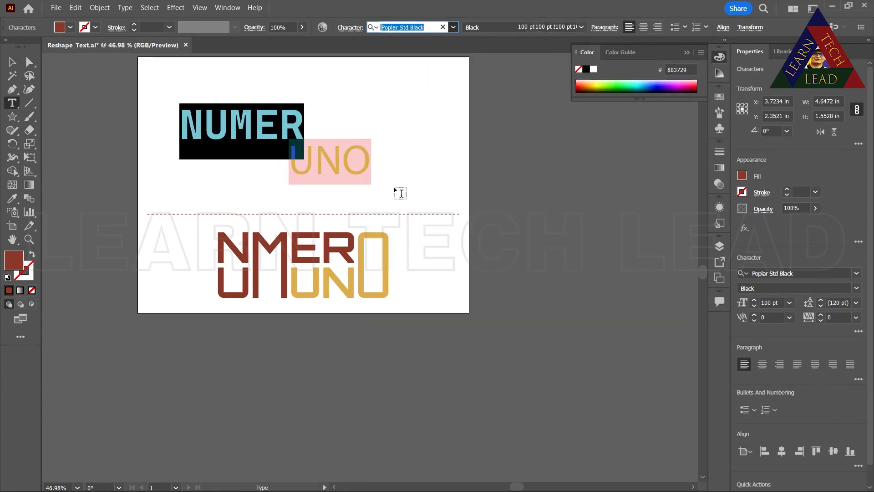
Apply the font and dark red fill of "NUMER" to "UNO" with the Eyedropper, and move "UNO" slightly down and to the right
left_click(301, 169)
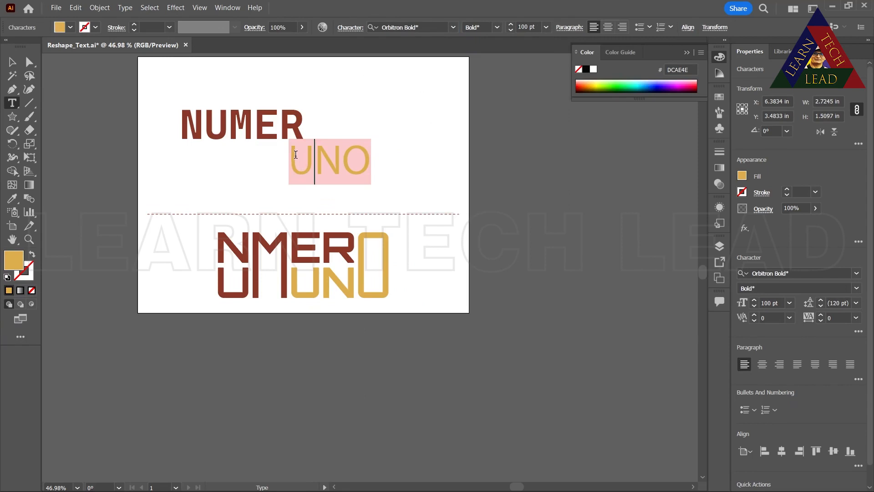
left_click_drag(293, 148, 396, 172)
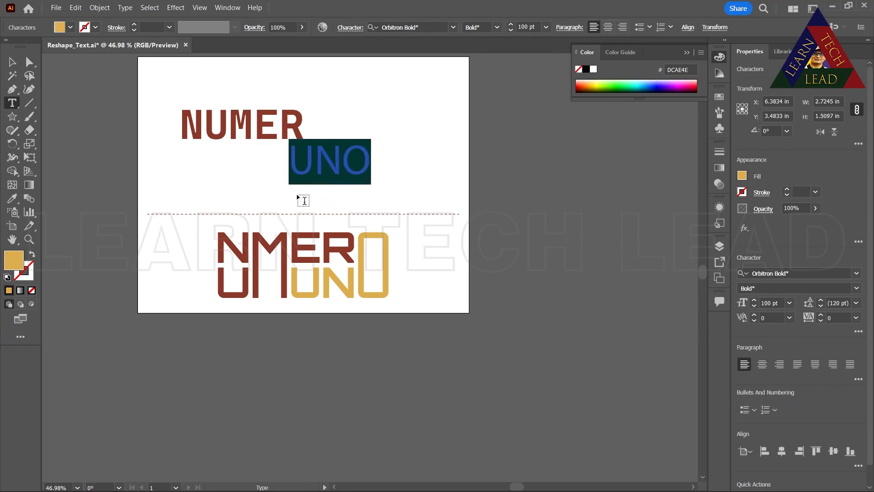
left_click(12, 198)
left_click(249, 137)
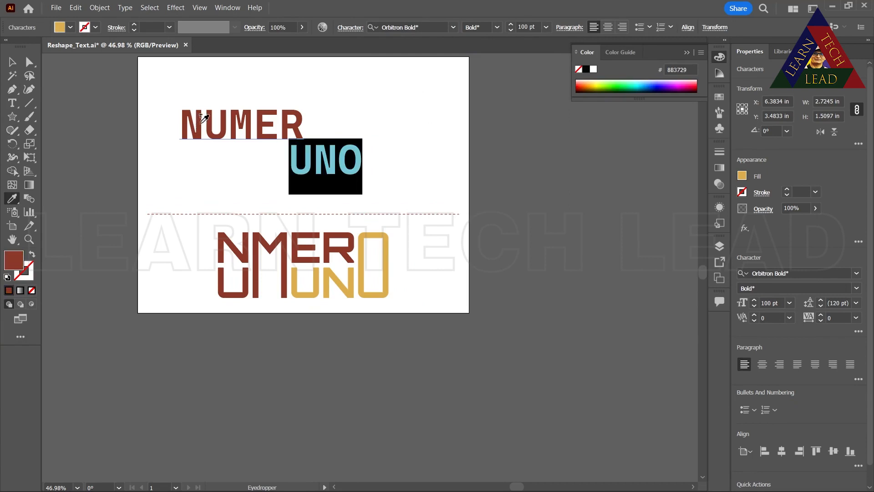
left_click(12, 62)
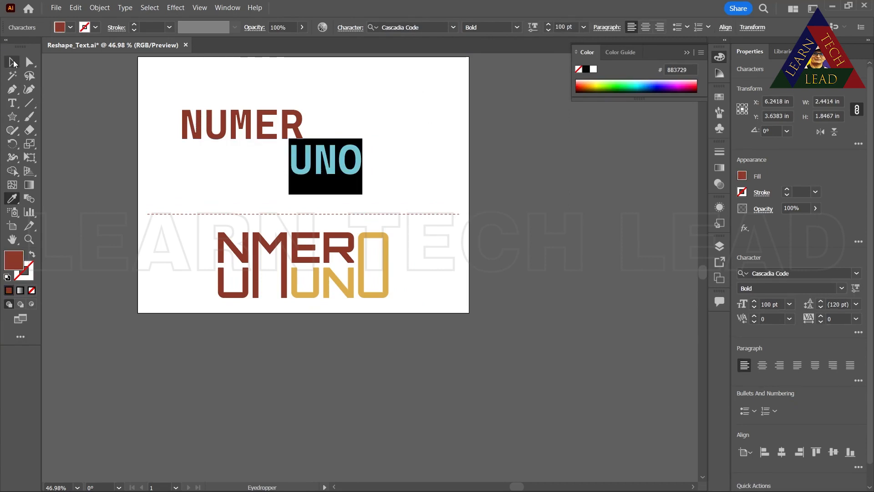
left_click(392, 167)
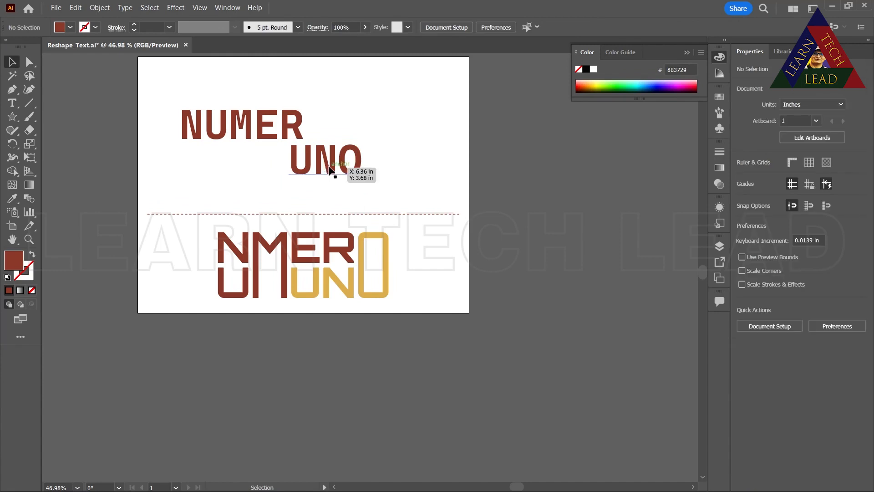
left_click_drag(325, 171, 366, 182)
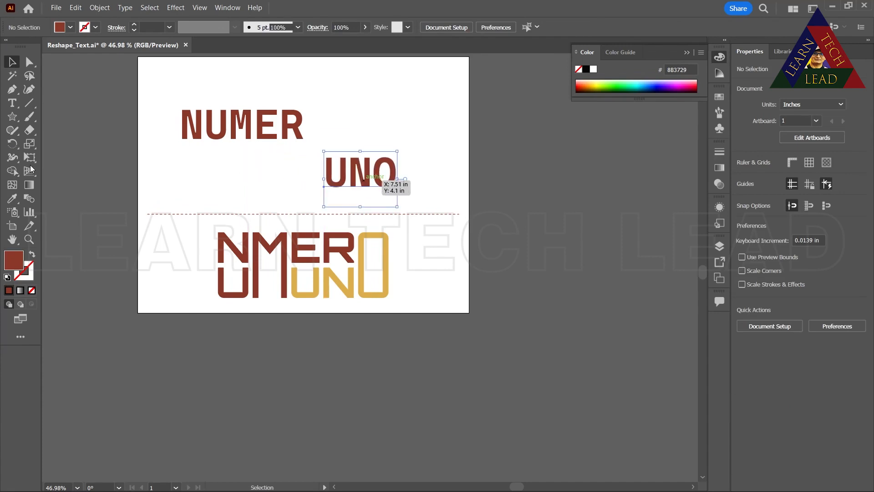
Enlarge the letters "U" and "O" of "UNO" individually with the Touch Type tool and shift the "O" vertically
left_click(12, 103)
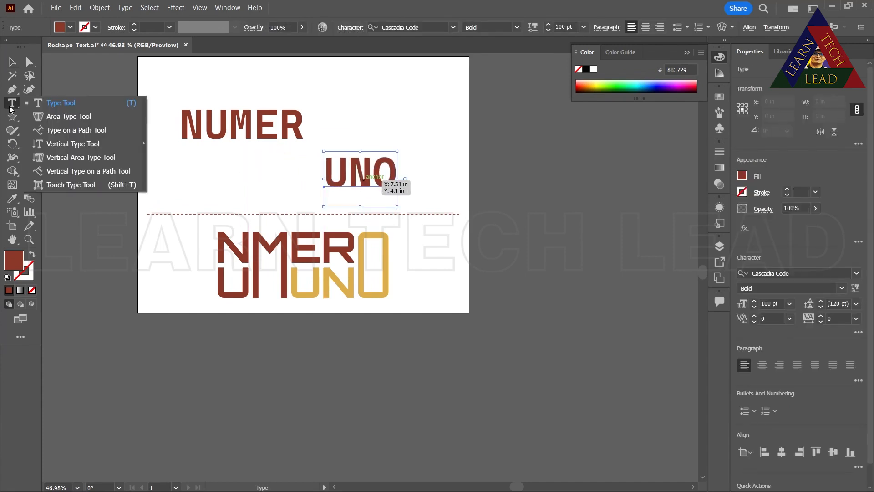
left_click(48, 186)
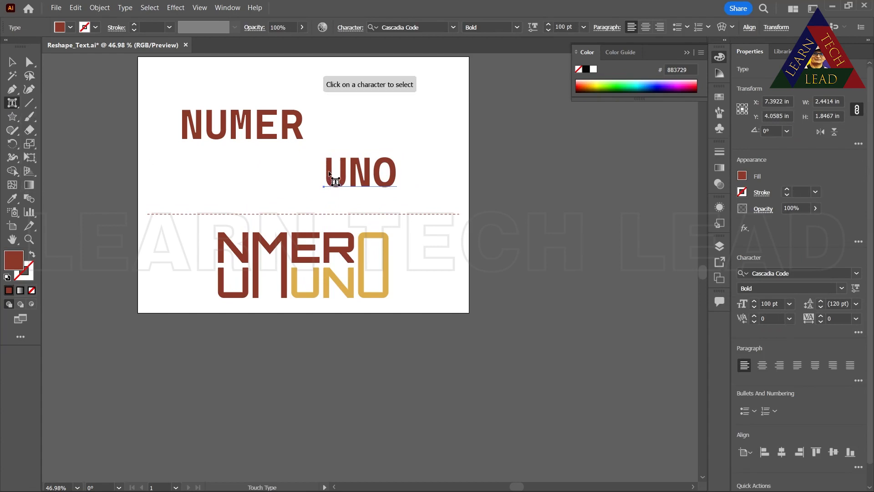
left_click(331, 174)
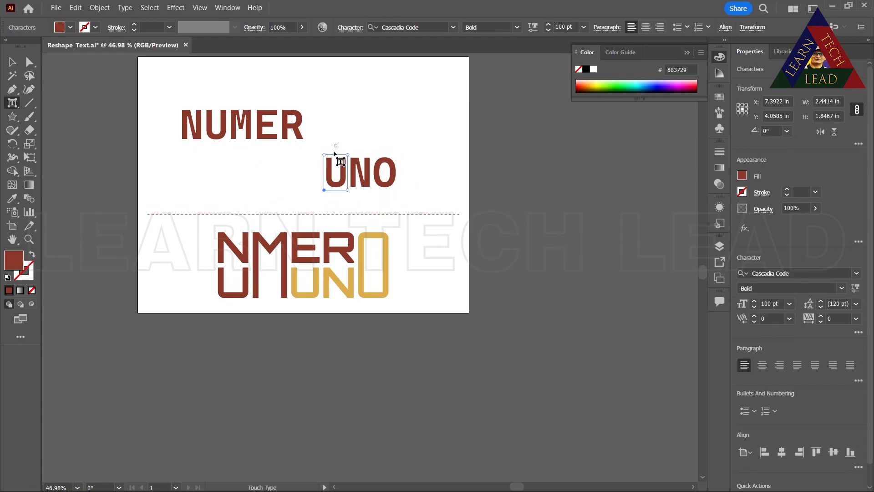
left_click_drag(348, 156, 355, 121)
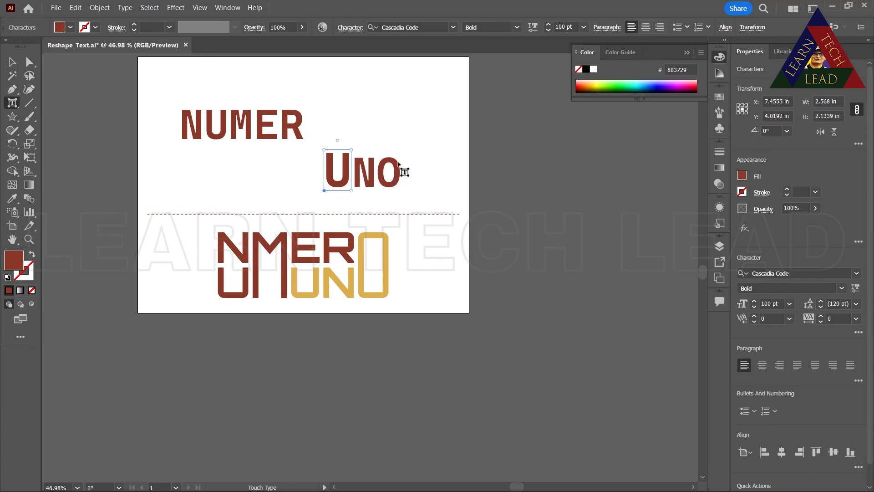
left_click_drag(397, 168, 387, 211)
left_click_drag(399, 174, 402, 127)
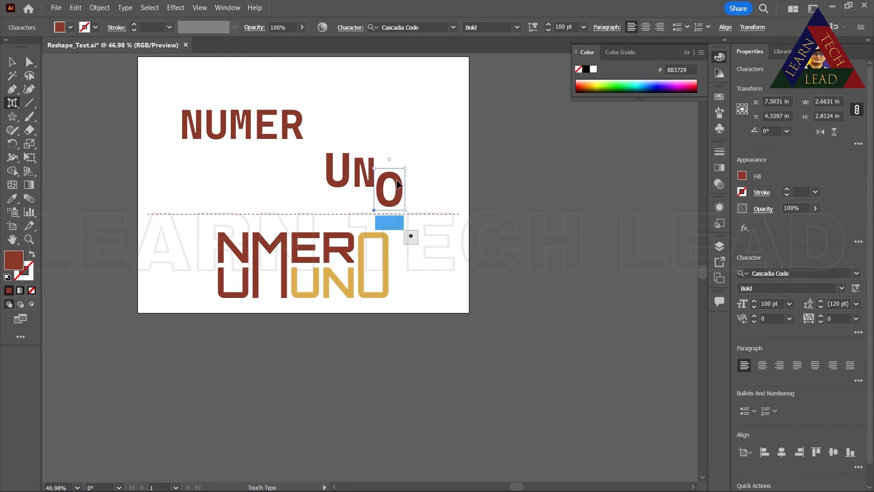
left_click_drag(398, 184, 401, 168)
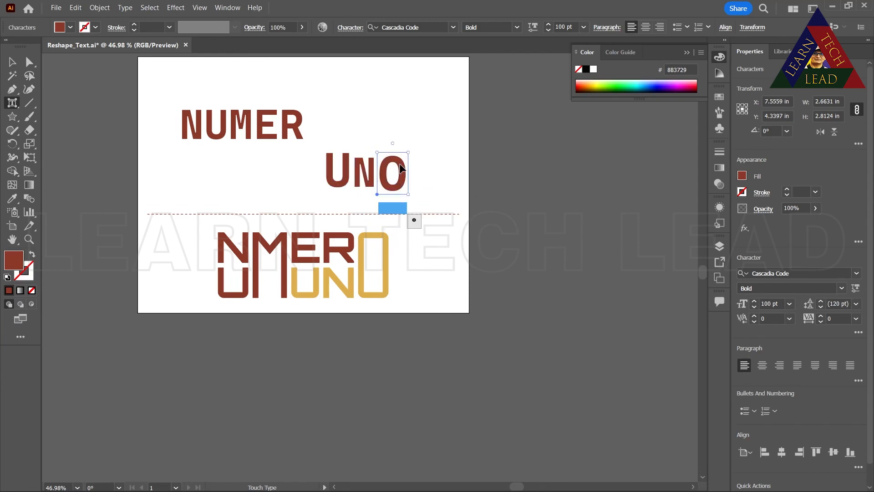
Undo the Touch Type changes made to the letters of "UNO" and deselect the text
key("ctrl+z")
key("ctrl+z")
key("ctrl+z")
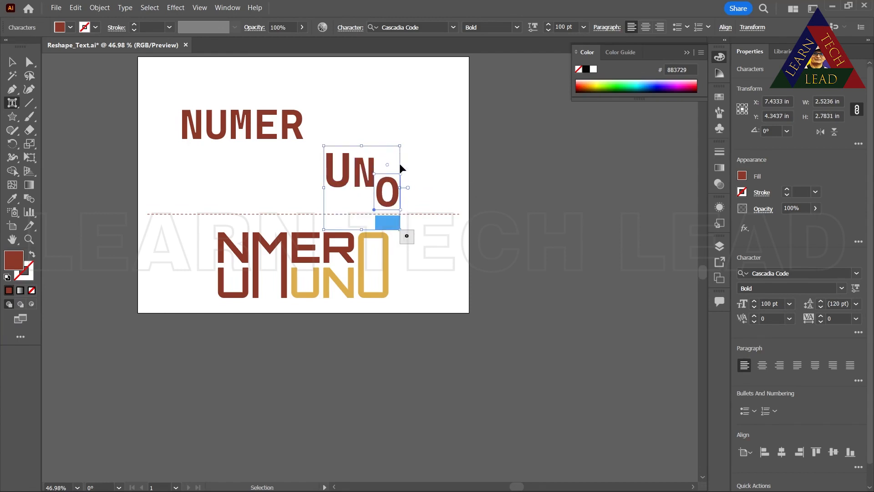
key("ctrl+z")
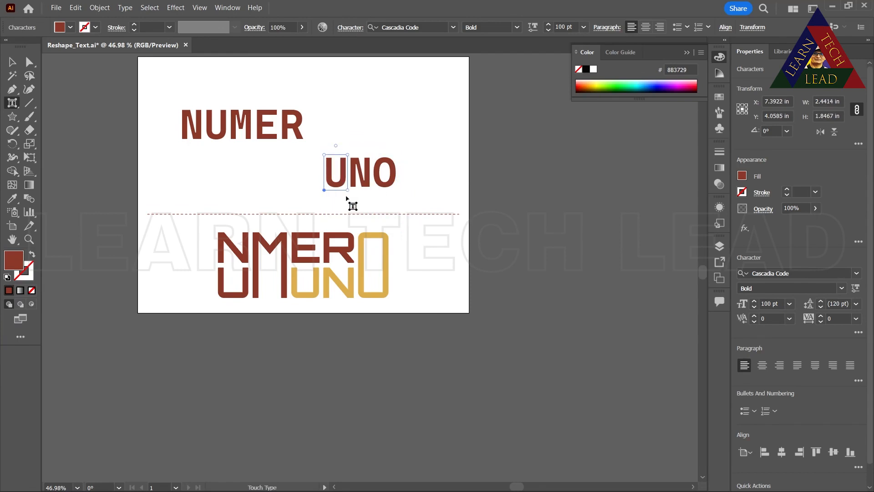
left_click(364, 132)
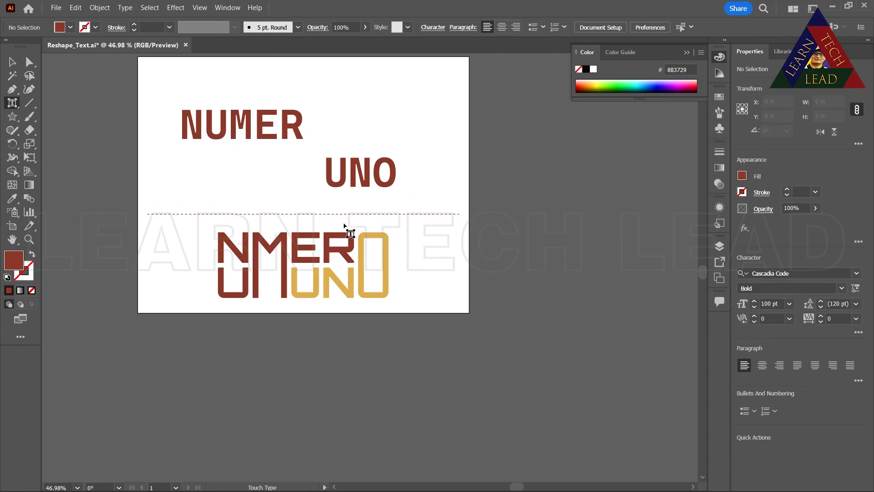
Move the word "UNO" directly beneath "NUMER", aligned with its left edge
left_click(368, 184)
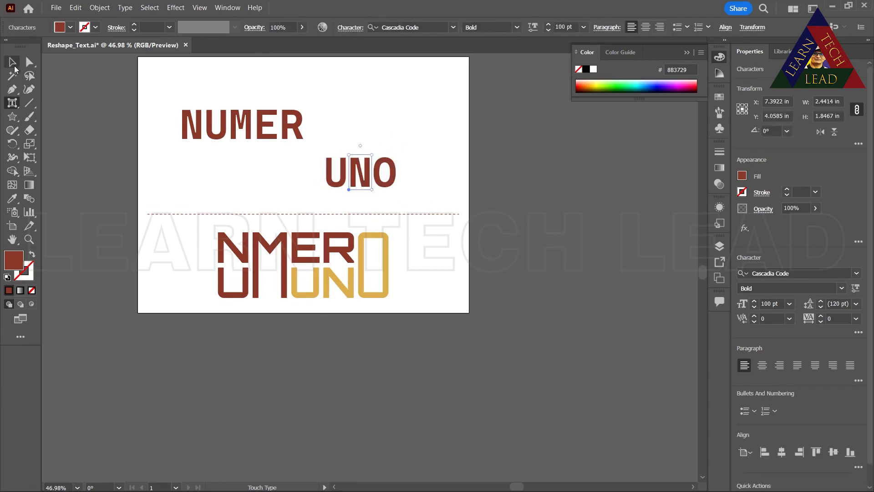
left_click(12, 62)
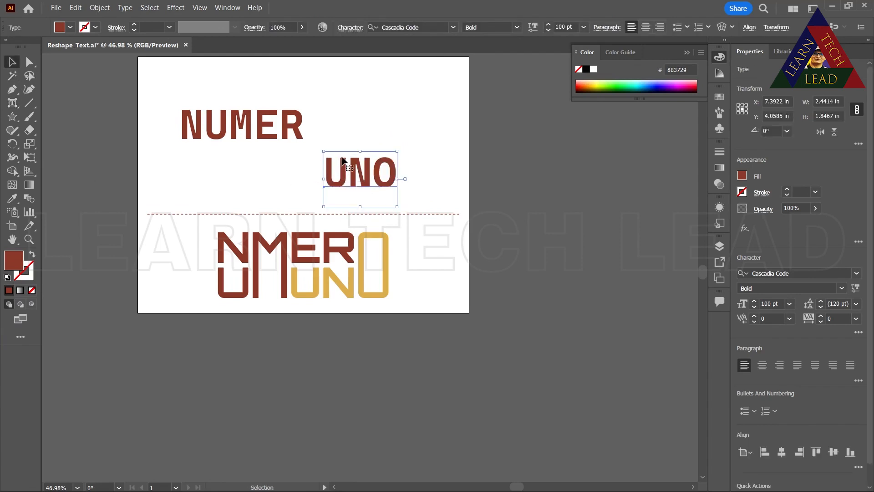
left_click_drag(343, 168, 198, 155)
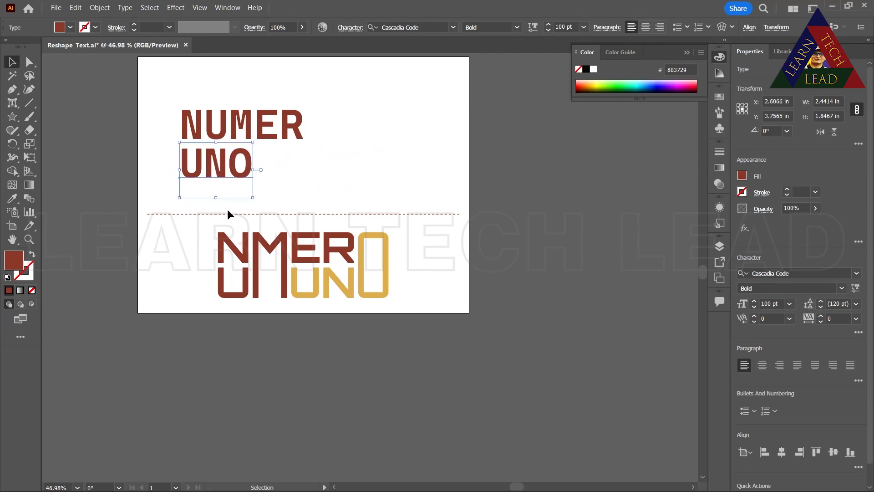
left_click(249, 132)
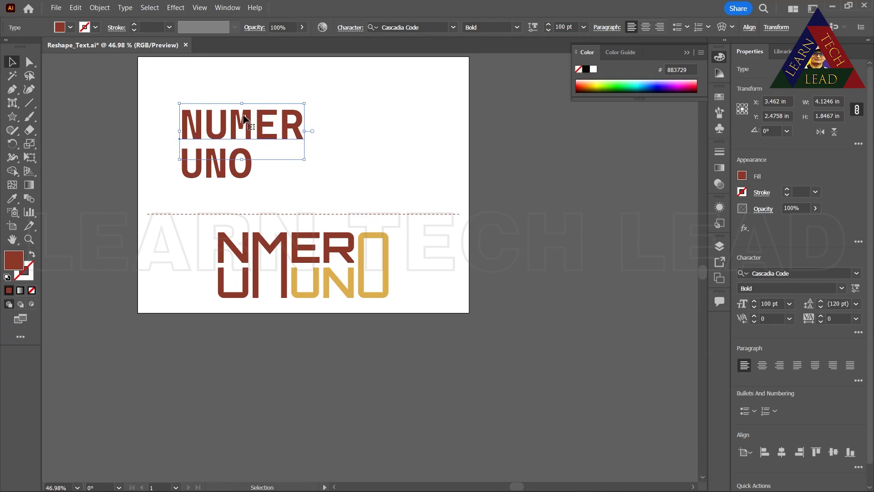
right_click(250, 132)
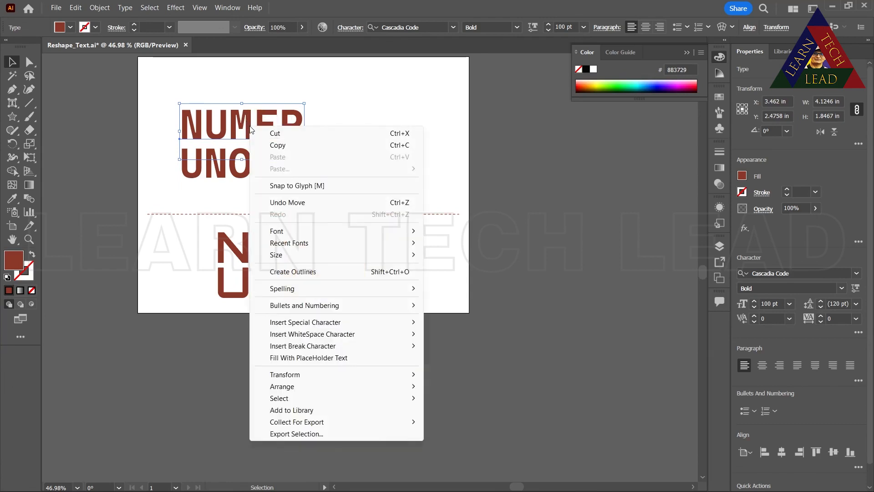
left_click(103, 8)
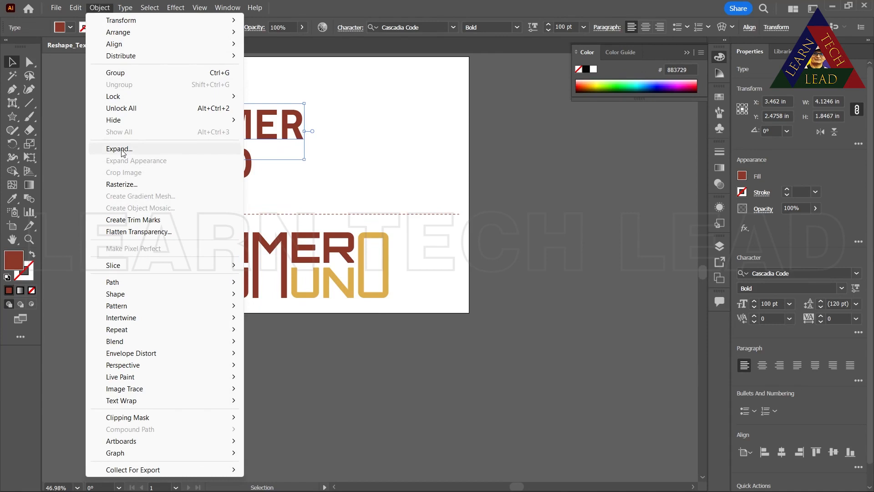
left_click(293, 132)
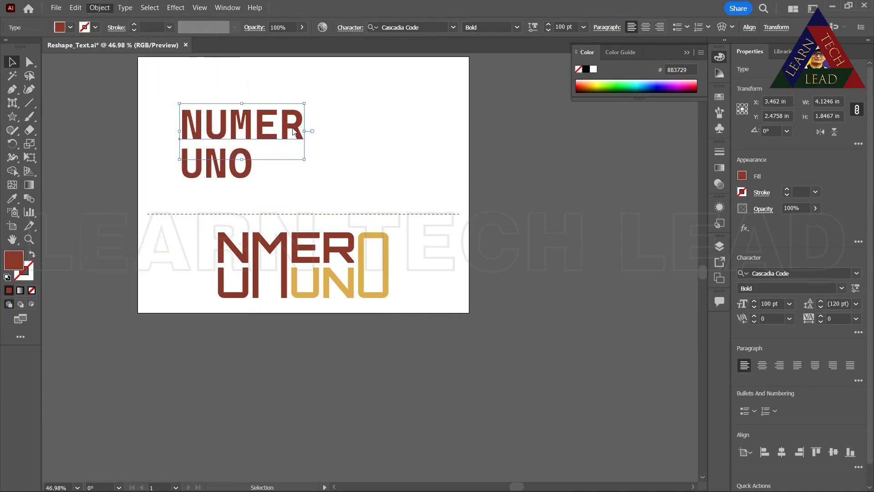
Convert the text "NUMER" to outlines and ungroup it into separate letters
right_click(292, 131)
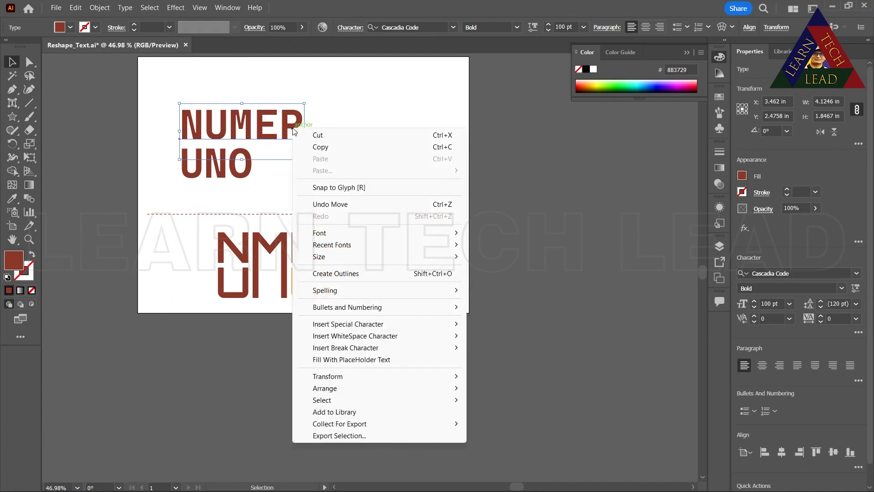
left_click(338, 274)
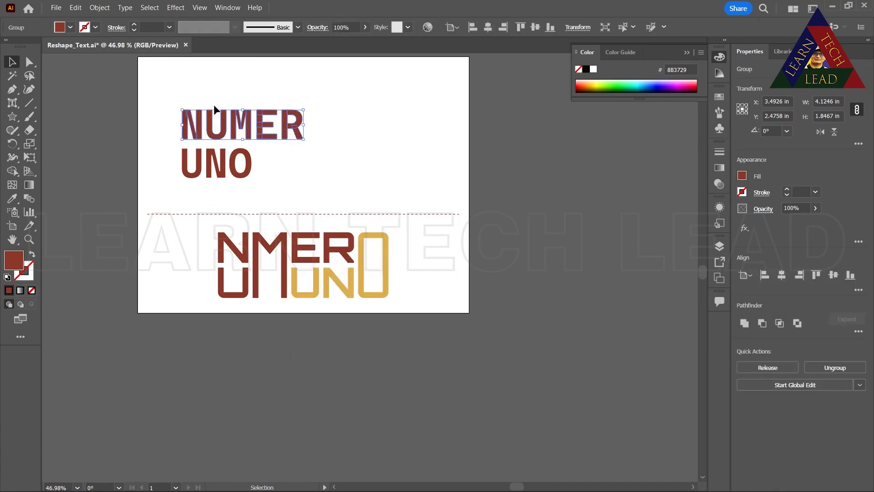
left_click(293, 184)
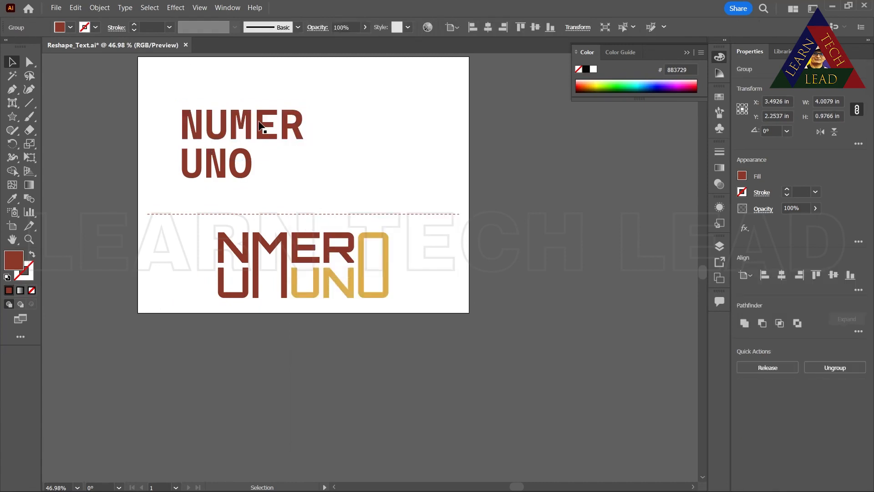
left_click(260, 123)
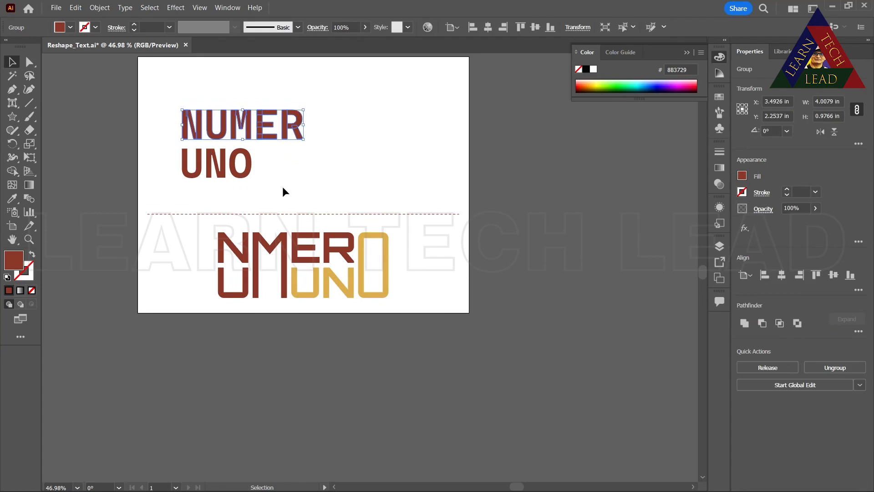
right_click(224, 115)
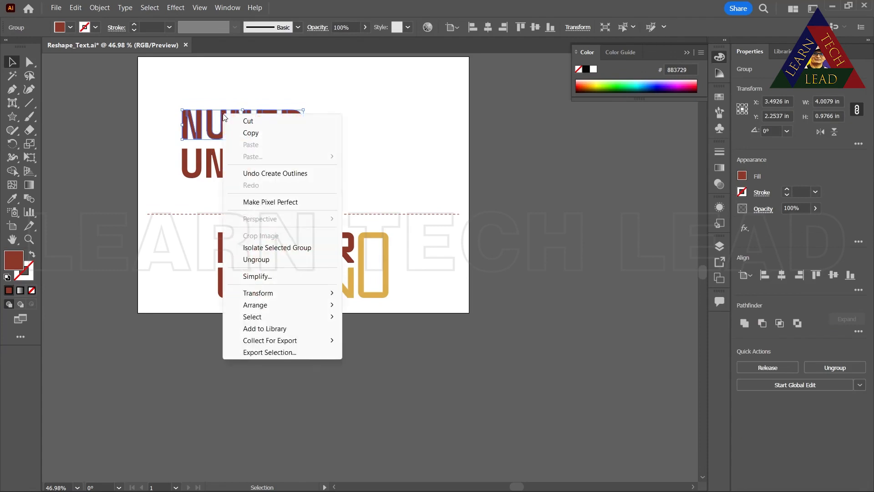
left_click(256, 259)
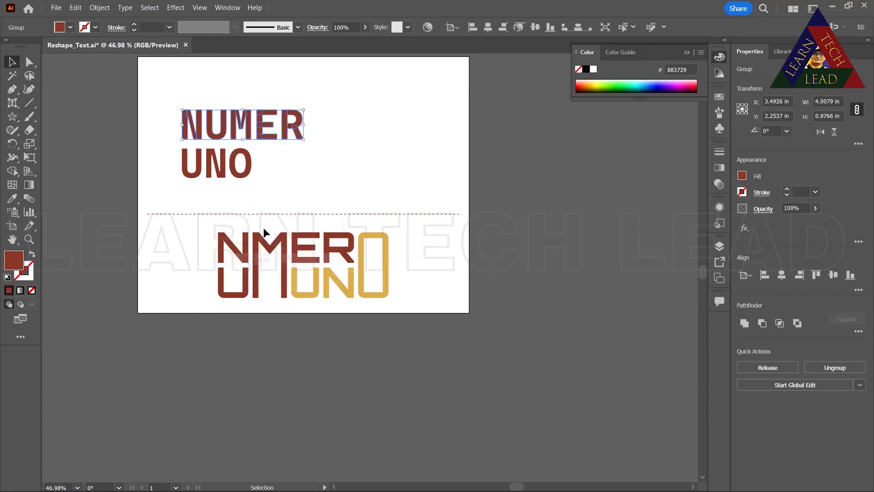
left_click(330, 146)
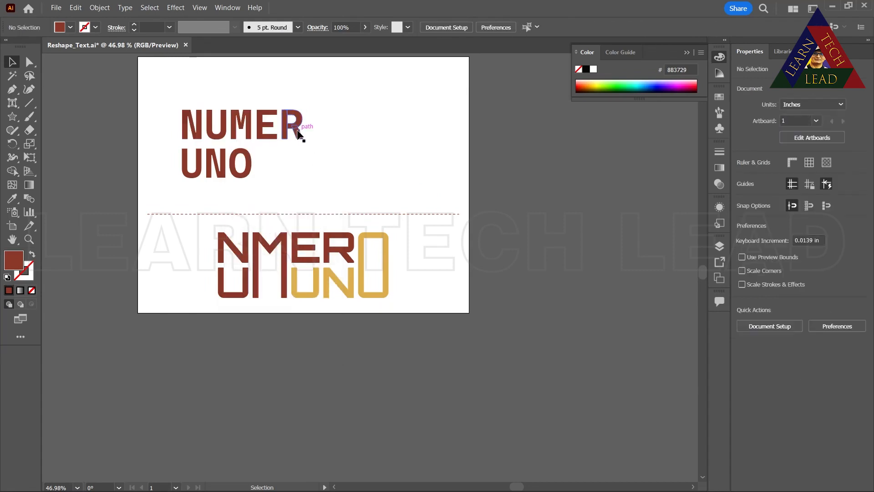
left_click(300, 132)
left_click(298, 166)
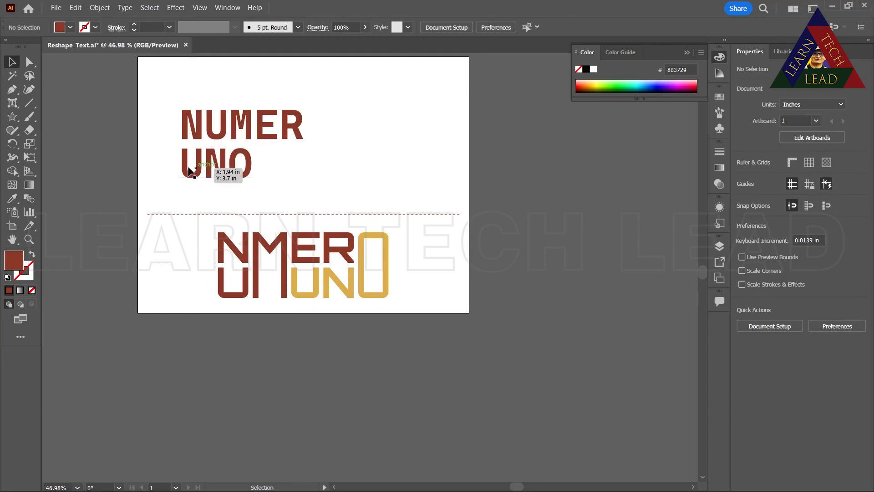
Move "UNO" to the right, clear of "NUMER", and try to pull down the bottom anchor points of the "M" with Direct Selection
left_click_drag(190, 173, 362, 164)
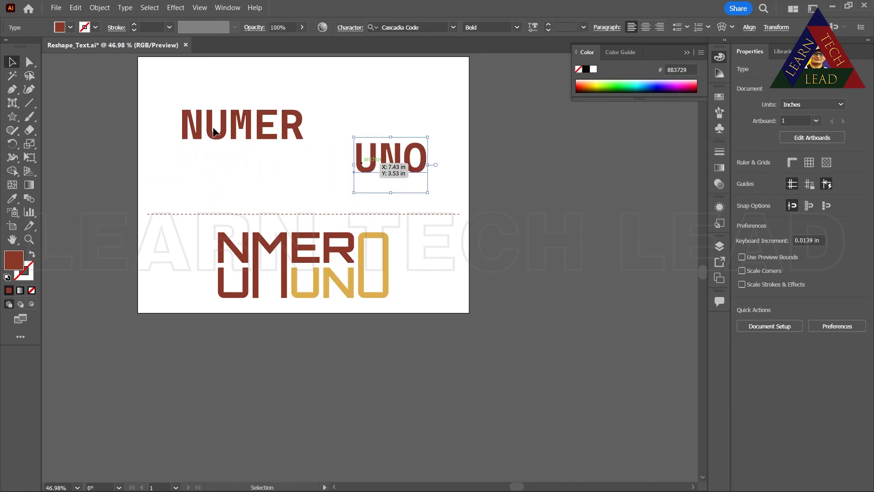
left_click(234, 136)
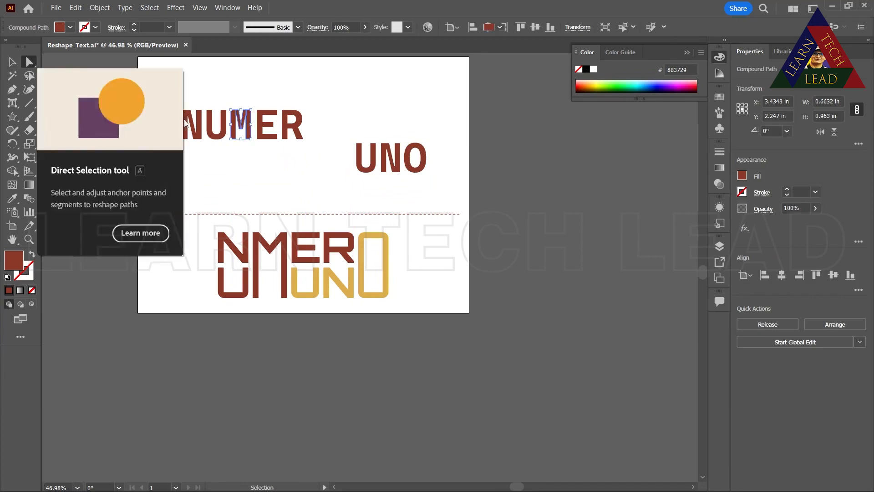
left_click(30, 62)
left_click_drag(263, 132, 250, 160)
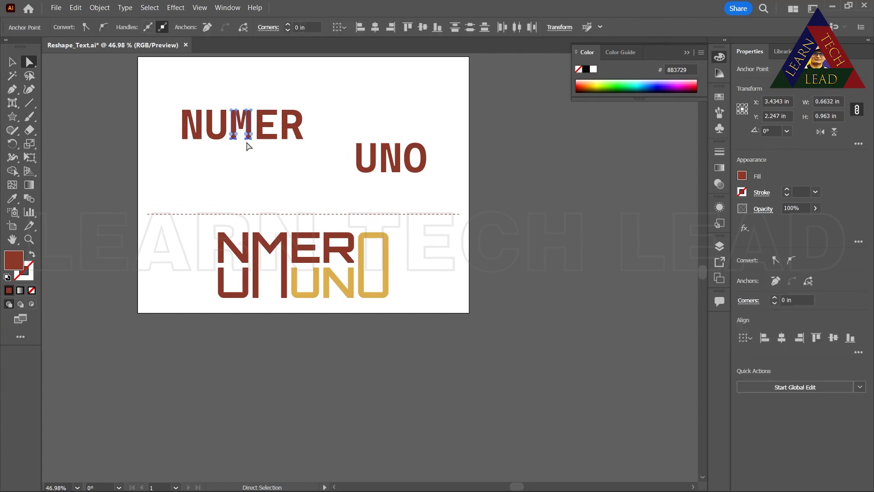
mouse_move(249, 136)
left_mouse_down()
mouse_move(250, 156)
mouse_move(253, 132)
mouse_move(228, 133)
mouse_move(247, 142)
left_mouse_up()
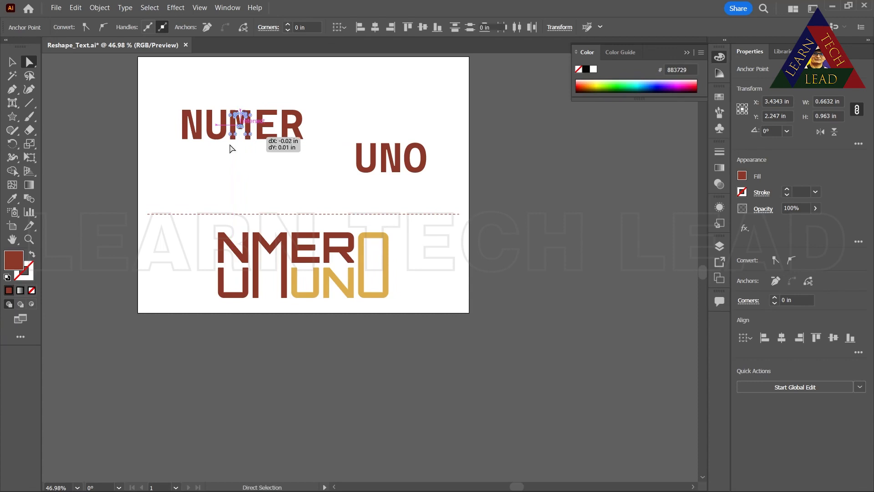
Stretch both legs of the "M" in "NUMER" straight down with Direct Selection, making the letter about 1.42 in tall
left_click(33, 238)
left_click_drag(265, 175, 302, 50)
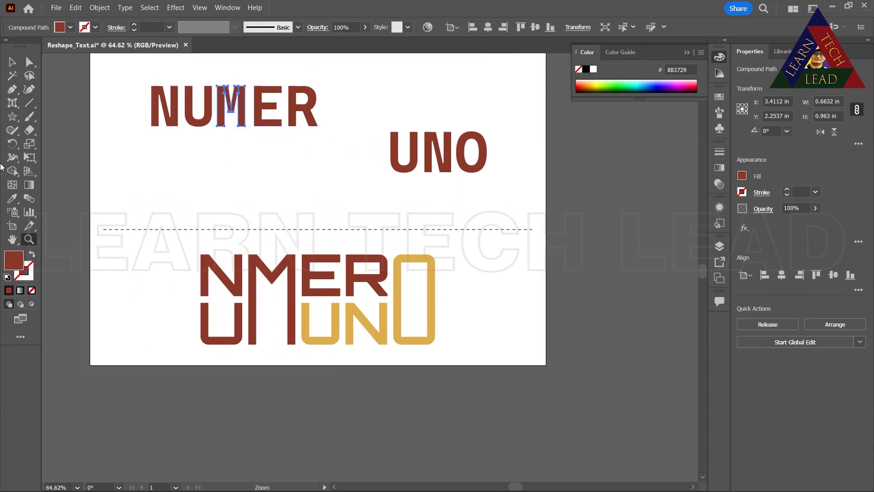
left_click(29, 61)
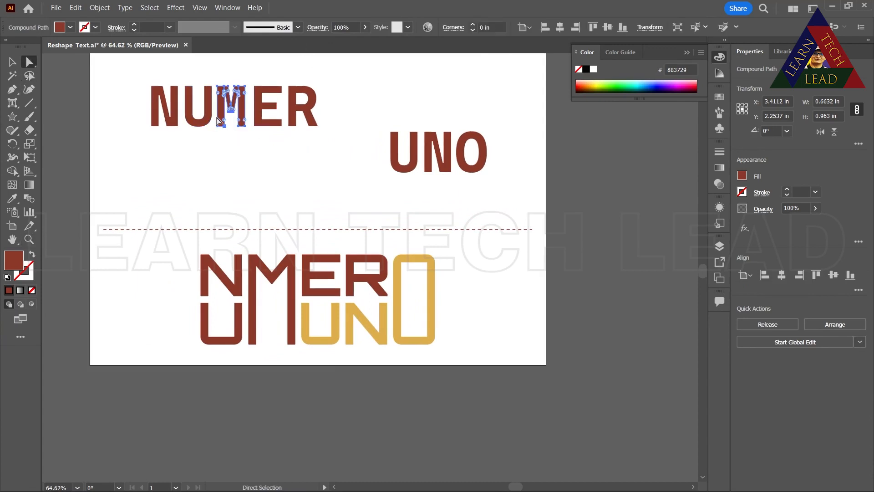
left_click_drag(212, 121, 248, 152)
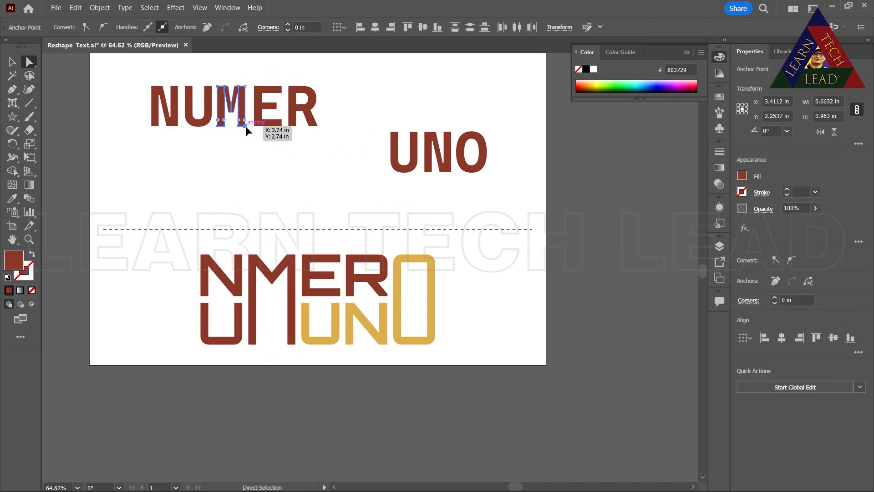
mouse_move(245, 127)
left_mouse_down()
mouse_move(245, 162)
mouse_move(224, 173)
mouse_move(246, 171)
mouse_move(246, 144)
left_mouse_up()
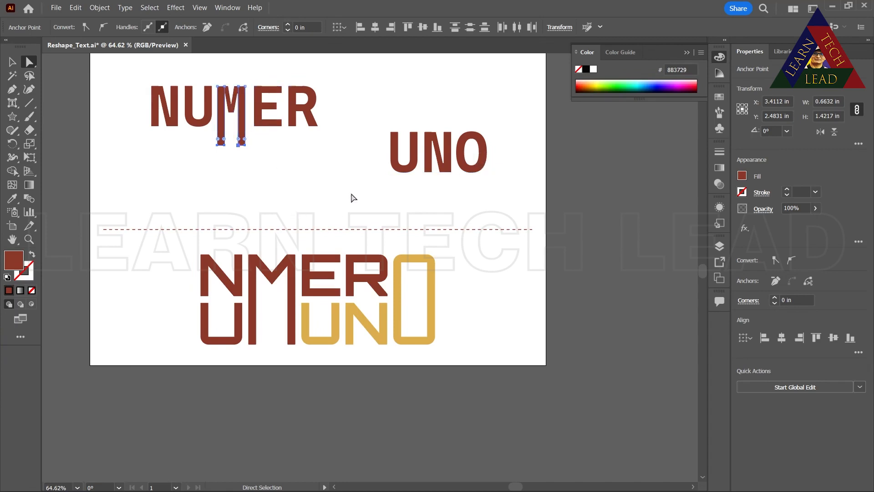
Convert the text "UNO" to outlines and ungroup it into separate letters
left_click(12, 62)
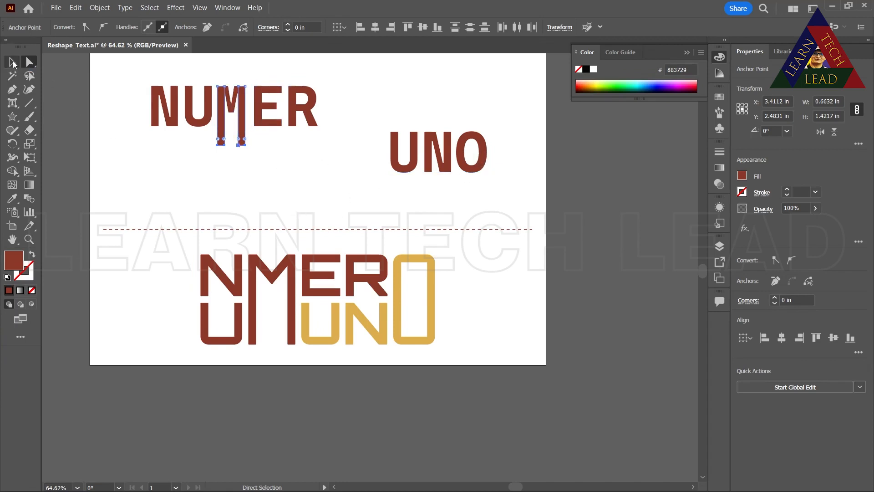
left_click(402, 172)
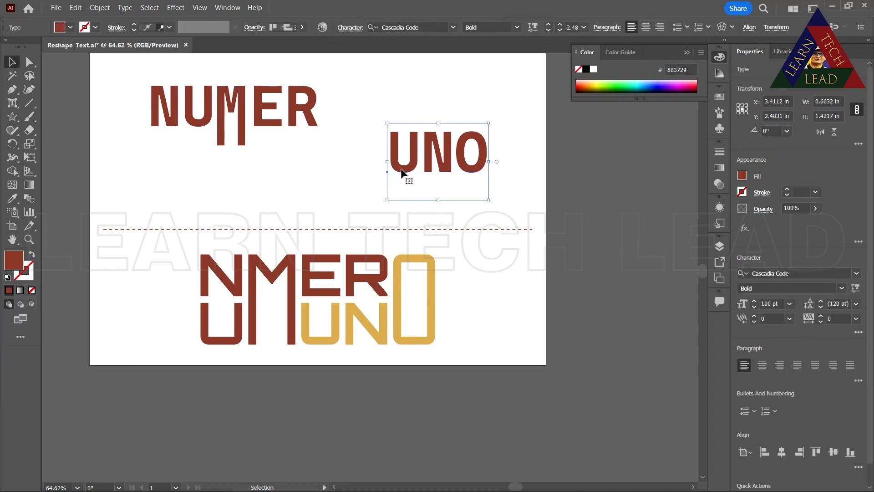
right_click(402, 173)
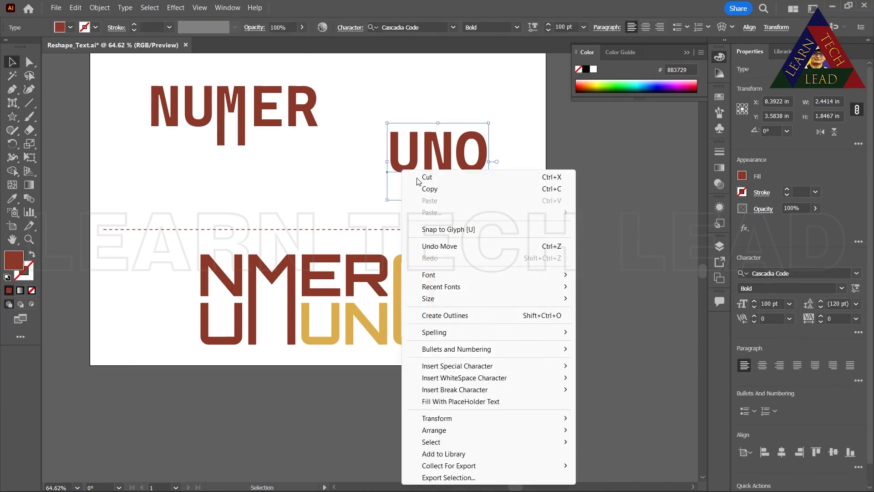
left_click(460, 317)
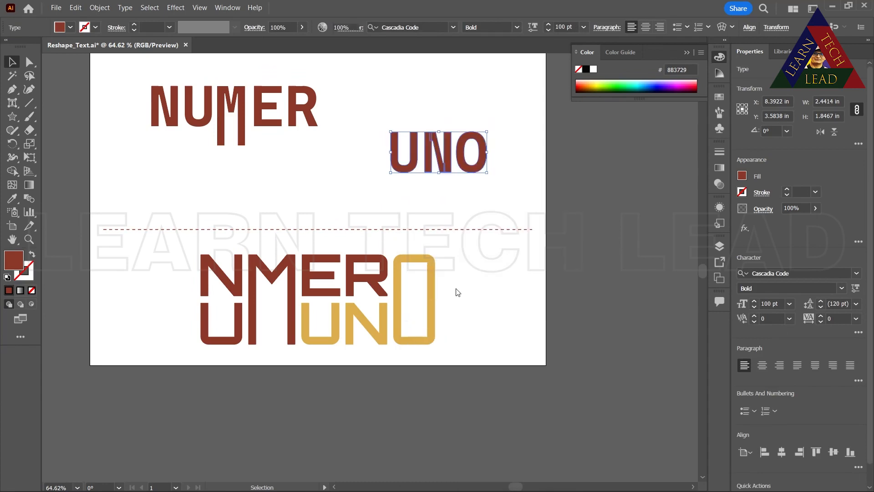
right_click(399, 172)
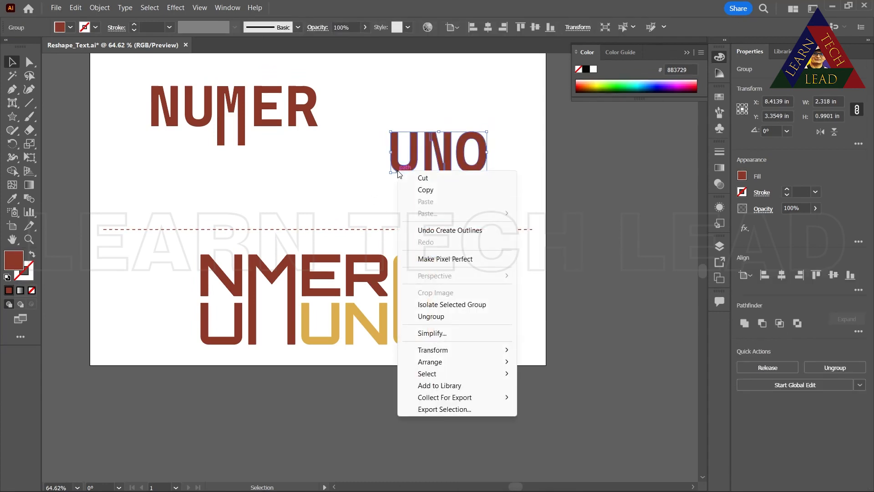
left_click(431, 316)
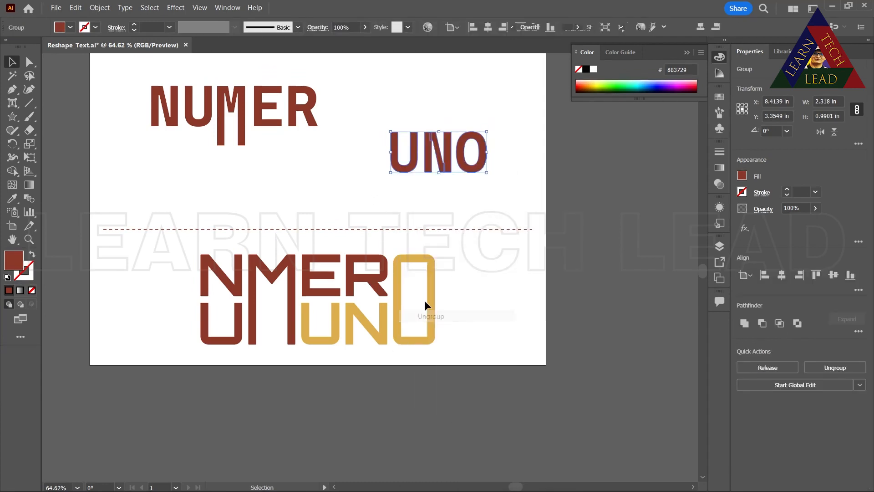
left_click(383, 197)
Move the "U" of "UNO" directly beneath the "N" of "NUMER" and place a copy of it level beneath the "E"
left_click(412, 163)
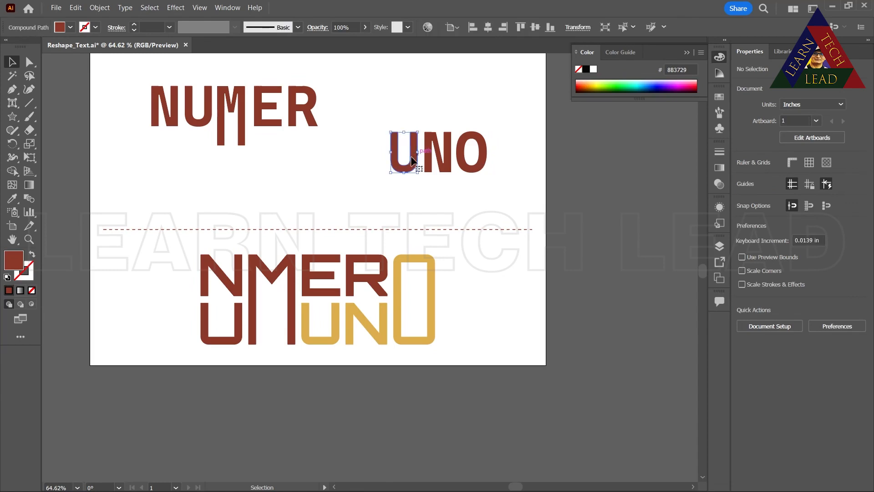
left_click_drag(412, 162, 173, 162)
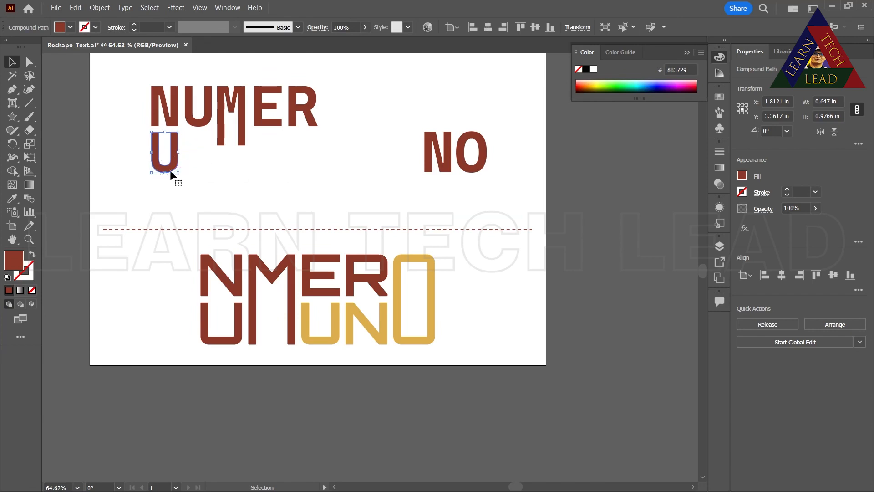
left_click_drag(173, 170, 277, 171)
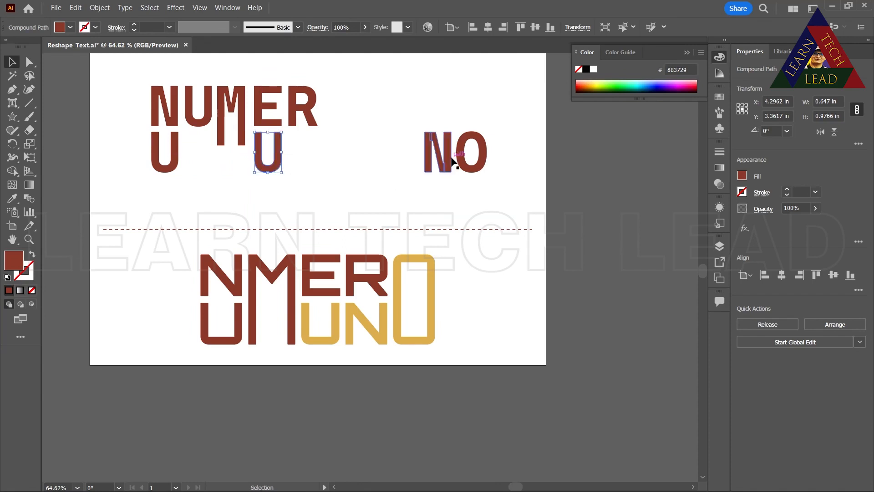
Try to move the "N" beside the second "U", dismiss the battery warning, and move the "O" to just below and right of the "R"
left_click_drag(433, 169, 312, 159)
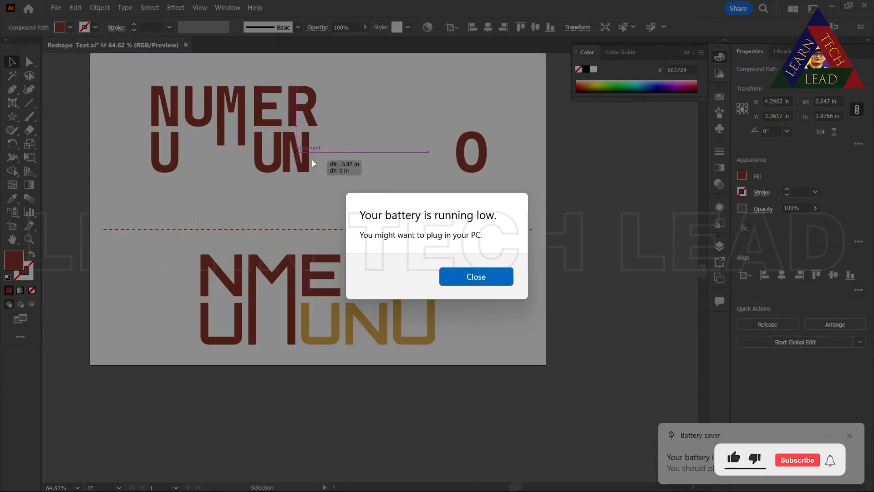
left_click(472, 284)
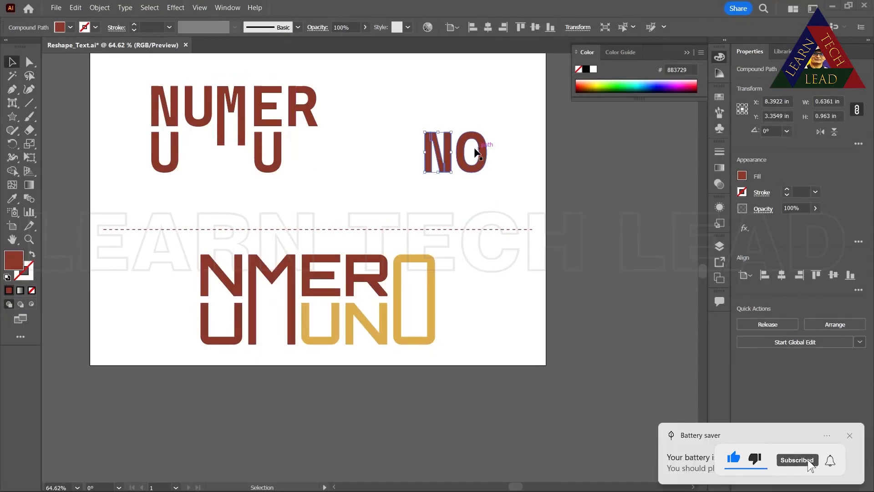
left_click_drag(478, 172, 340, 172)
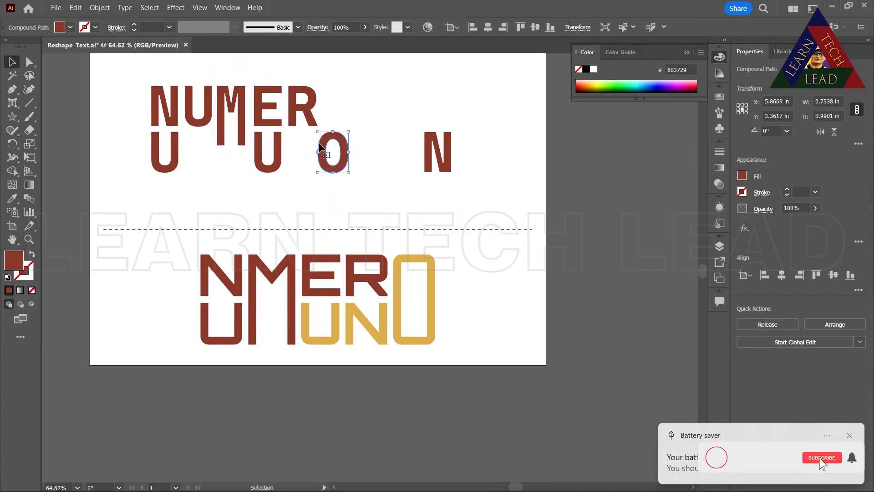
Pull the top anchor point of the "O" up to the top of "NUMER" with Direct Selection and deselect it
left_click(30, 63)
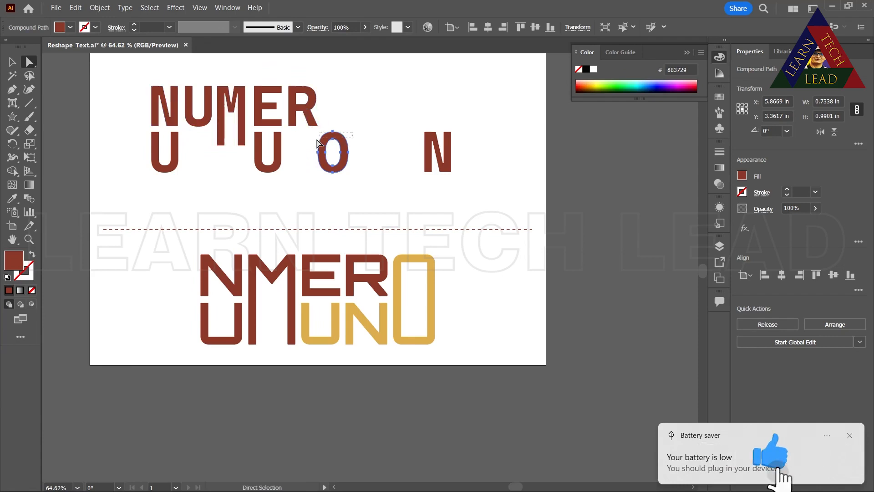
left_click(333, 134)
left_click_drag(335, 139, 334, 83)
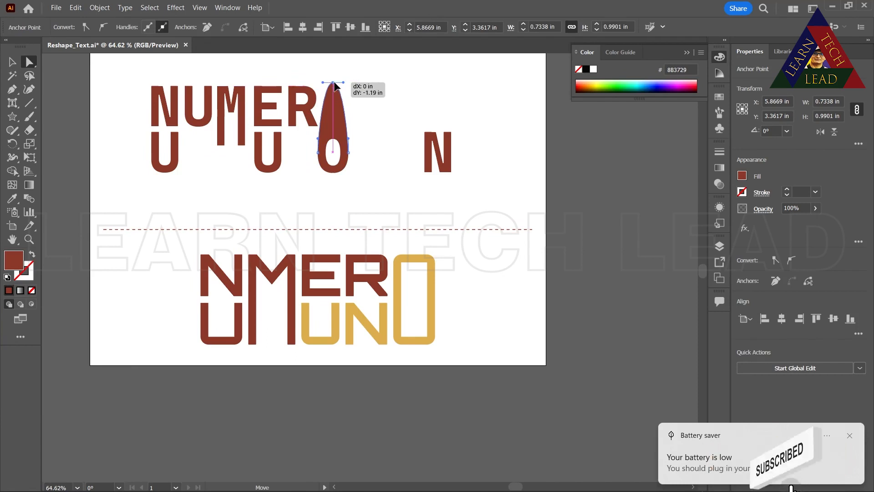
left_click(371, 130)
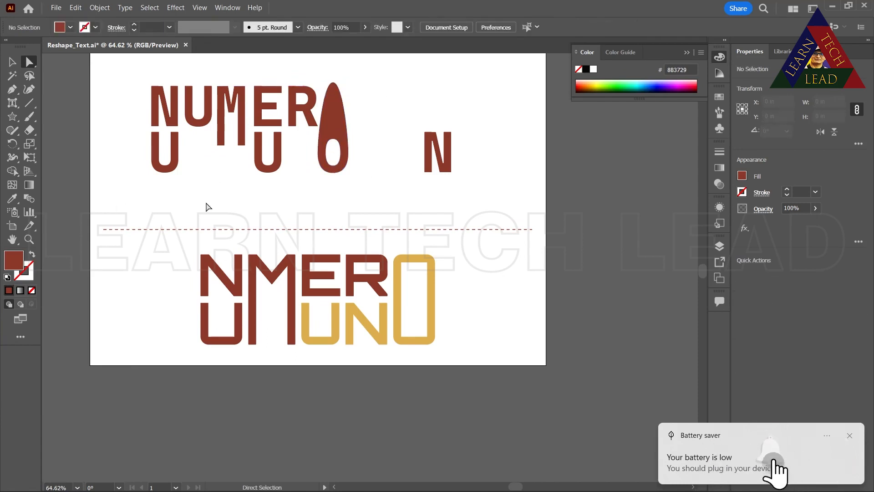